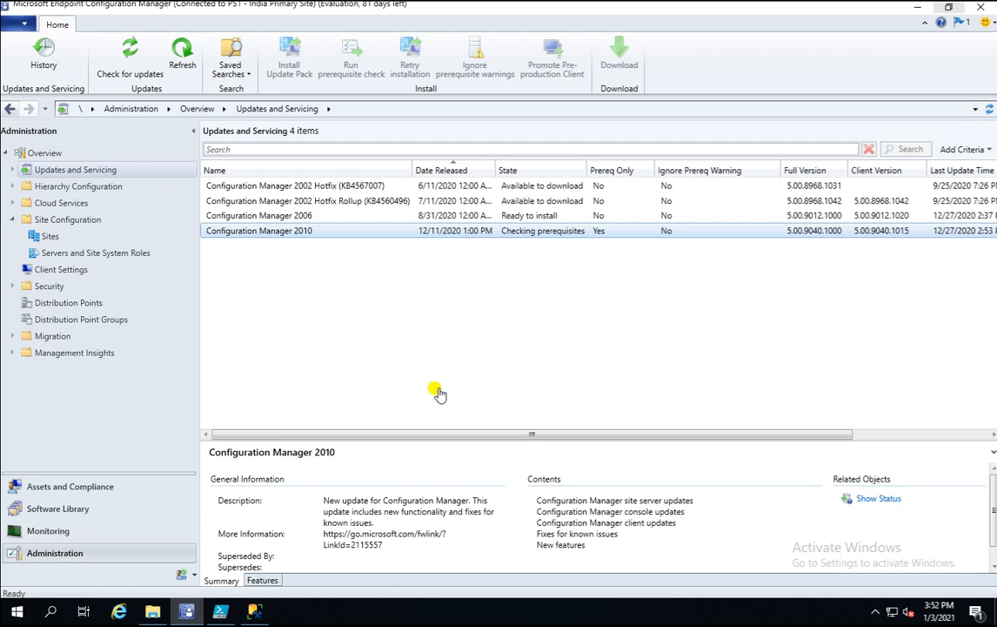
Step: Check which actions are available for the Configuration Manager 2010 and Configuration Manager 2006 updates
{"action": "right_click", "coordinate": [330, 234]}
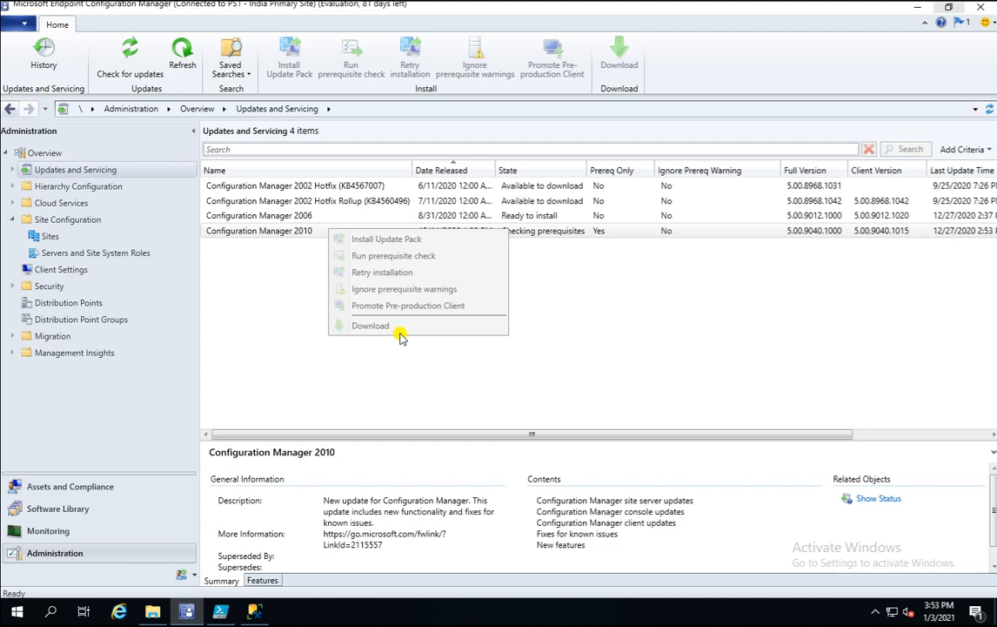
{"action": "left_click", "coordinate": [280, 217]}
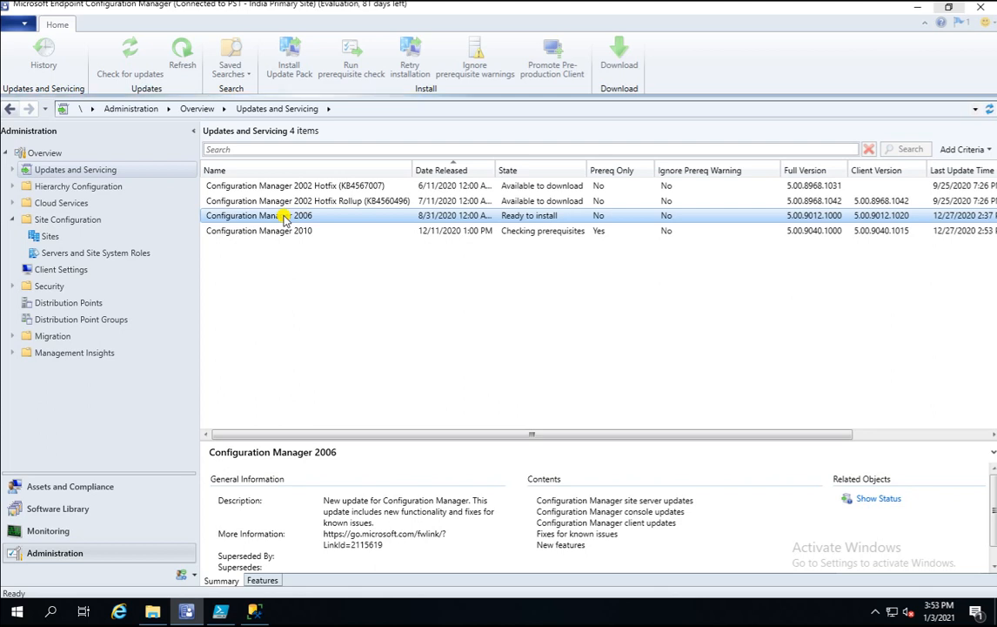
{"action": "right_click", "coordinate": [283, 218]}
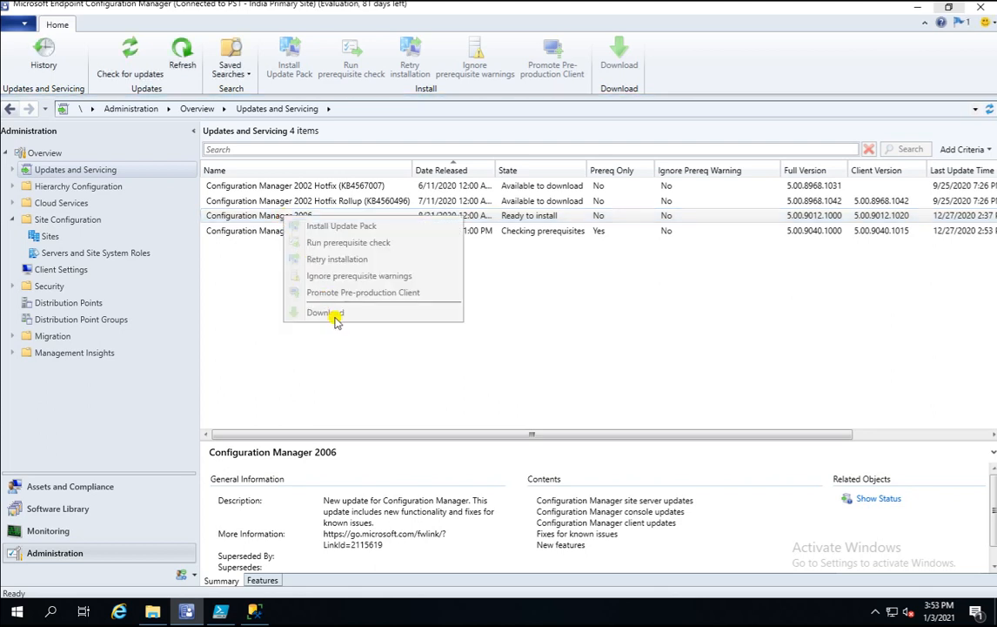
{"action": "left_click", "coordinate": [272, 201]}
Step: View the installed Configuration Manager version in the About information and close it
{"action": "left_click", "coordinate": [23, 23]}
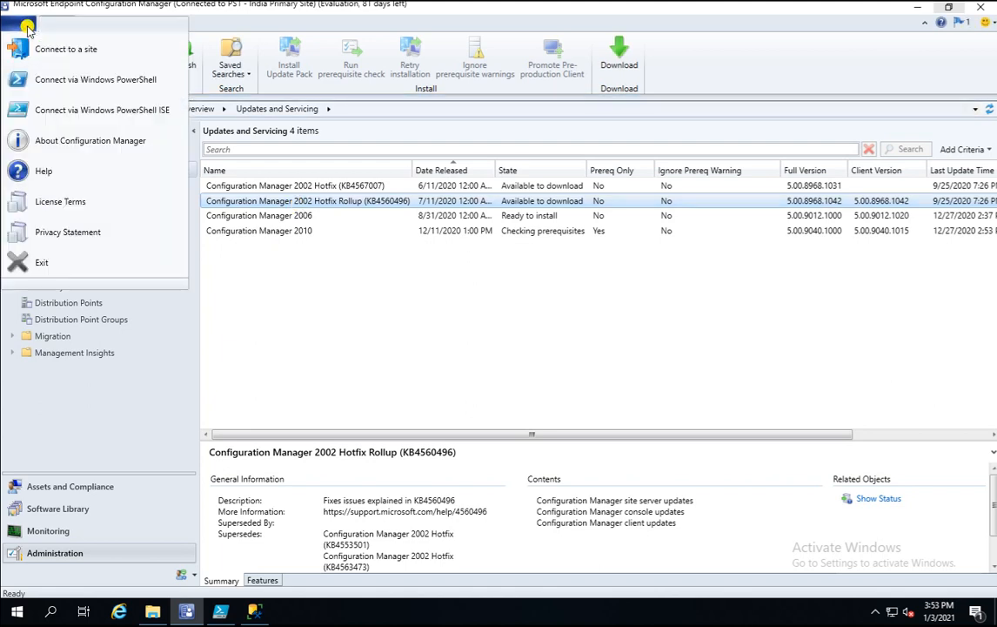
{"action": "left_click", "coordinate": [91, 142]}
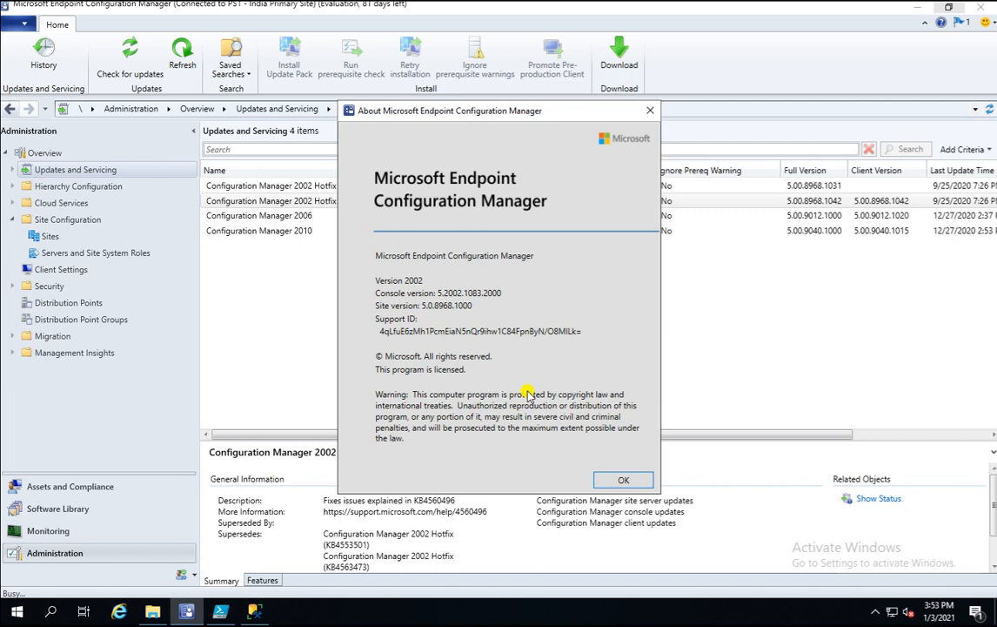
{"action": "left_click", "coordinate": [623, 479]}
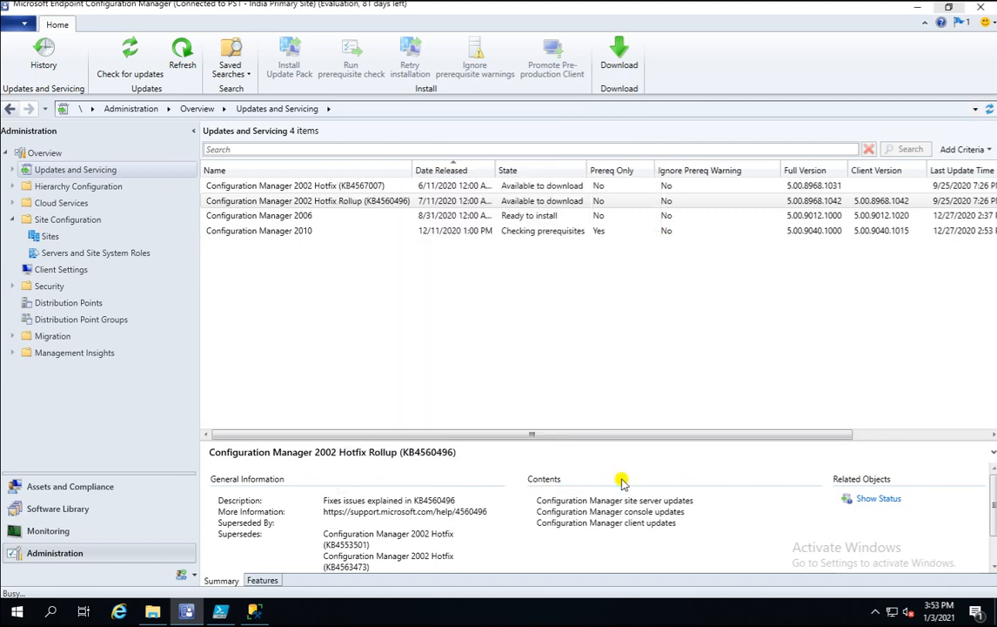
Step: Recheck the available actions for the Configuration Manager 2010 update and dismiss them
{"action": "left_click", "coordinate": [312, 234]}
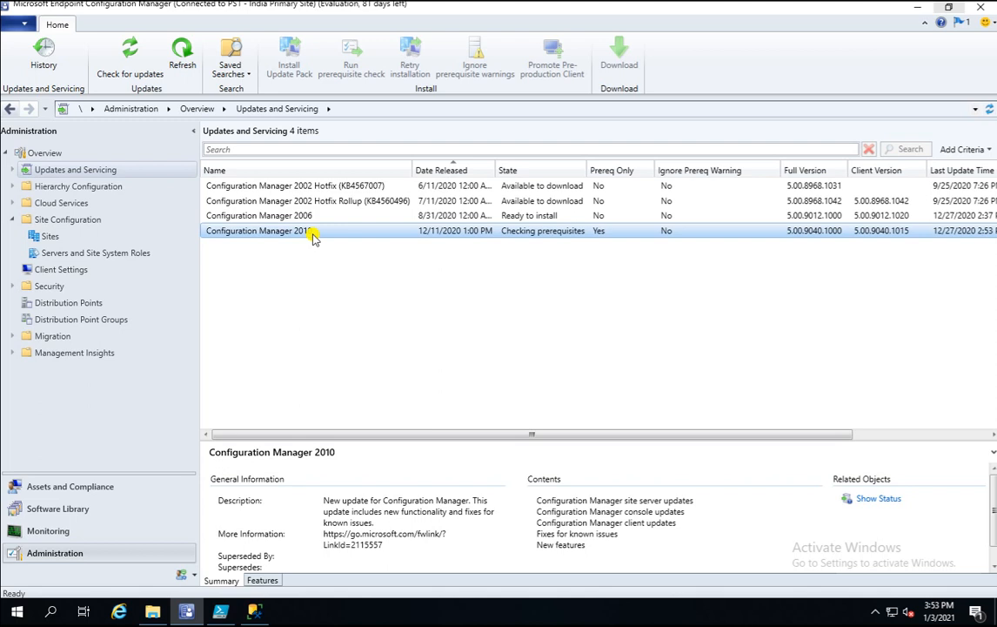
{"action": "right_click", "coordinate": [314, 237]}
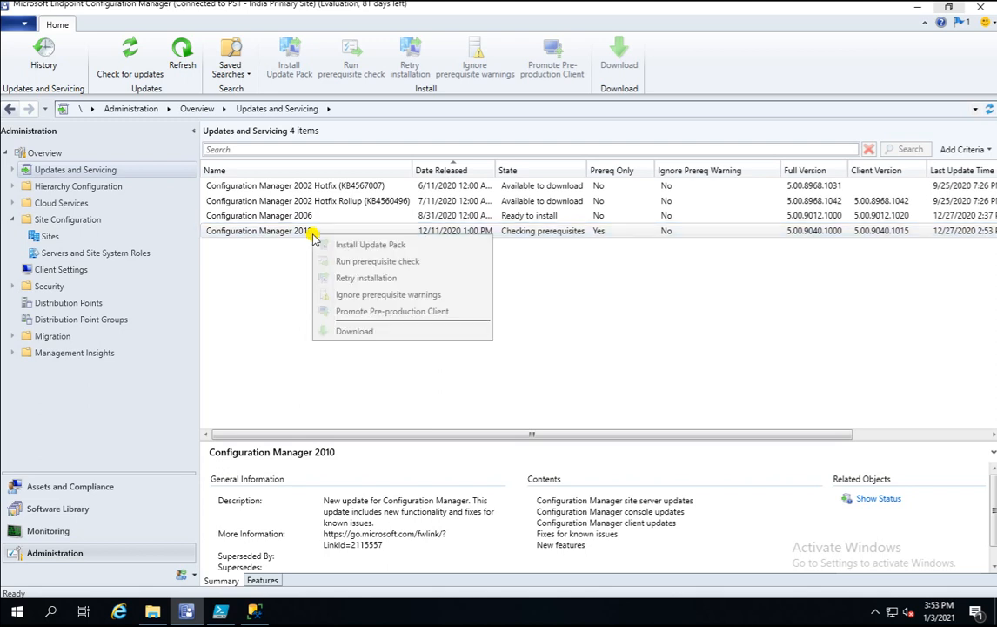
{"action": "left_click", "coordinate": [270, 300]}
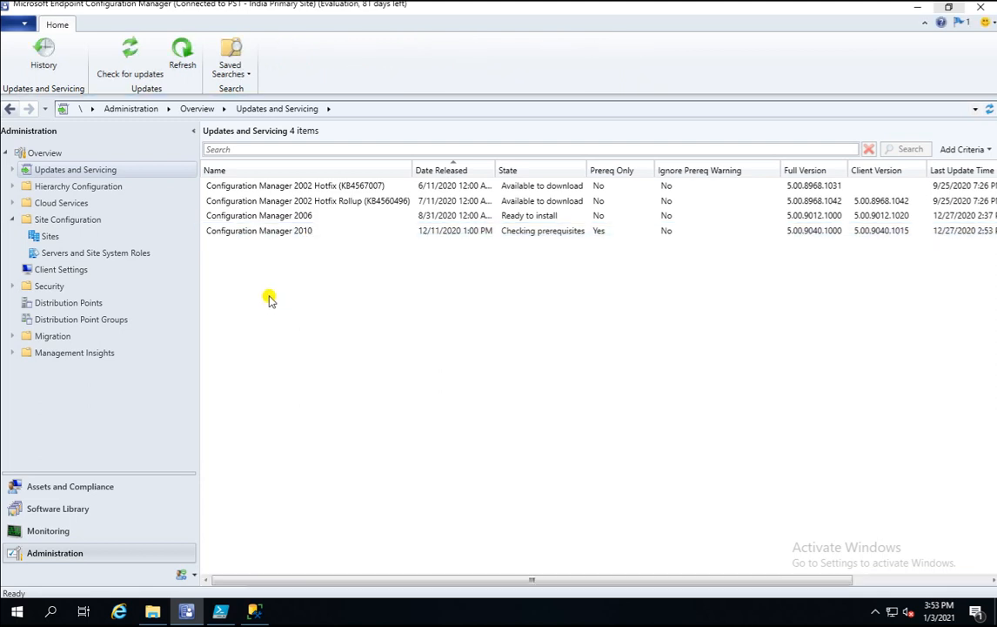
Step: Switch to SQL Server Management Studio and open a new query against the CM_PS1 database
{"action": "left_click", "coordinate": [255, 612]}
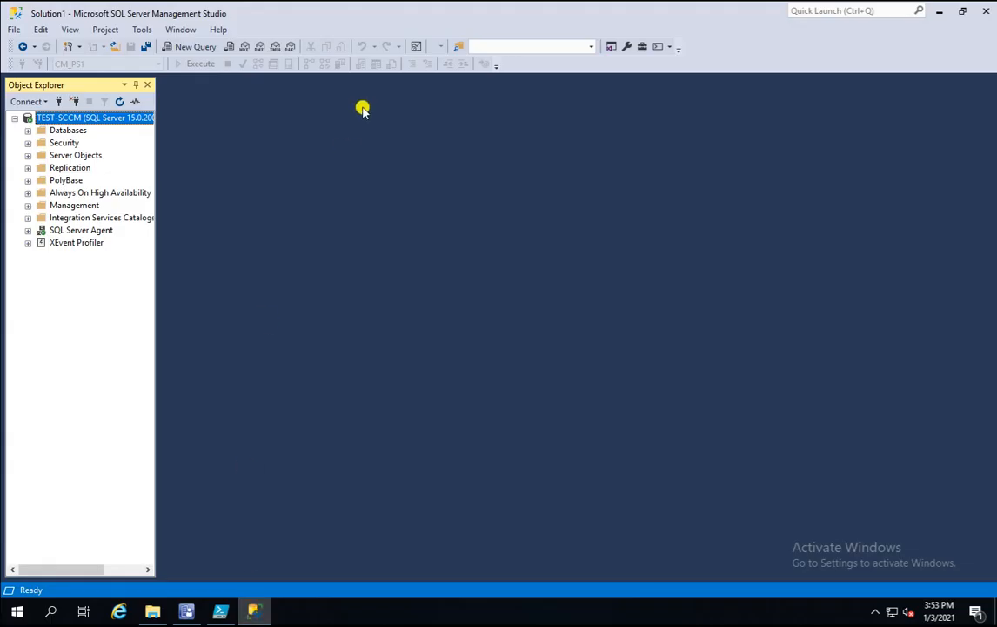
{"action": "left_click", "coordinate": [183, 47]}
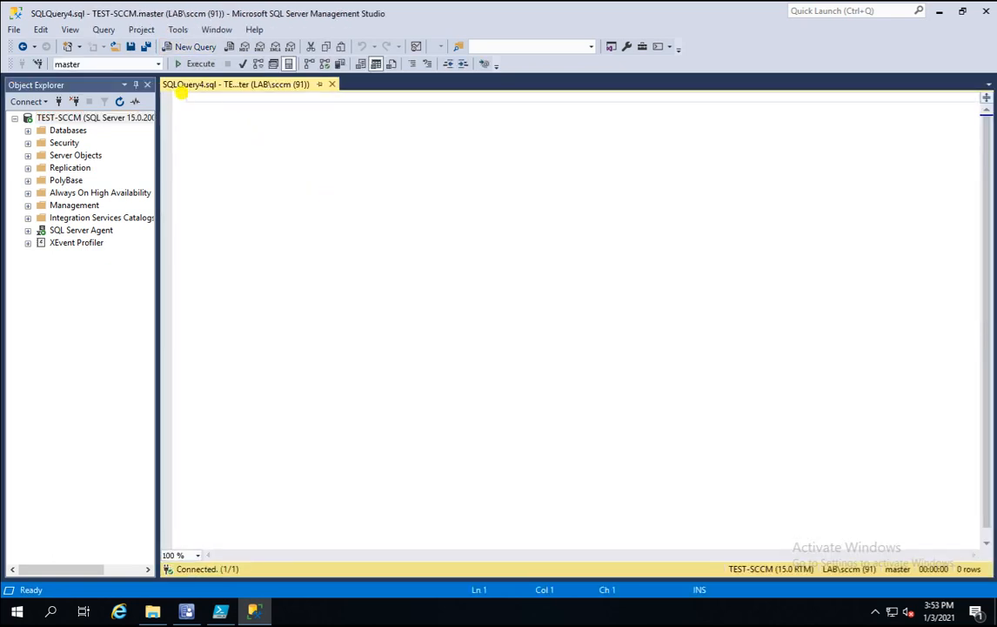
{"action": "left_click", "coordinate": [159, 65]}
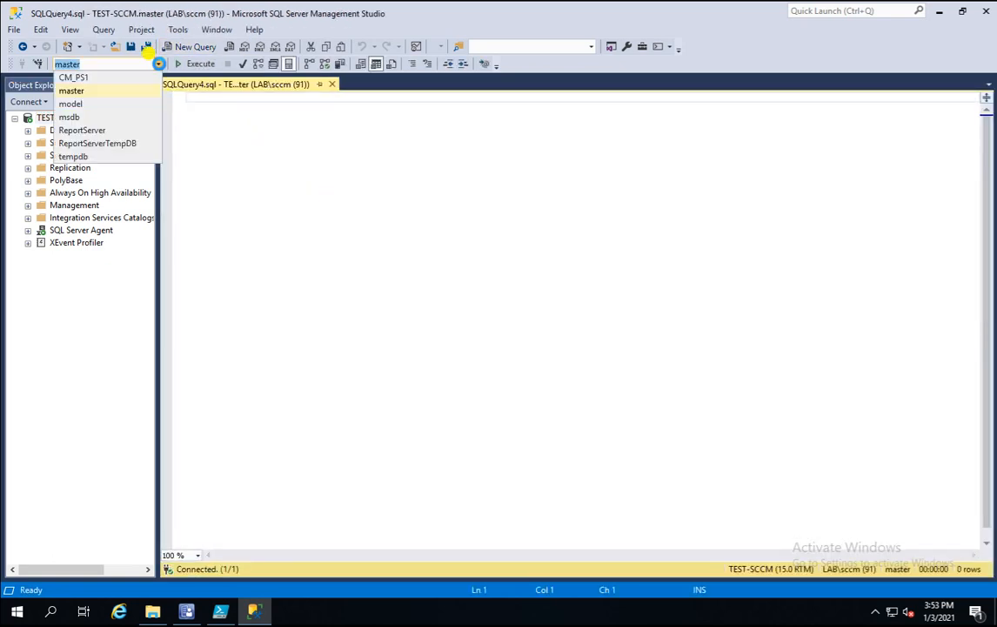
{"action": "left_click", "coordinate": [74, 77]}
Step: Write and run the query "select * from CM_UpdatePackages", and enlarge the results area
{"action": "type", "text": "select "}
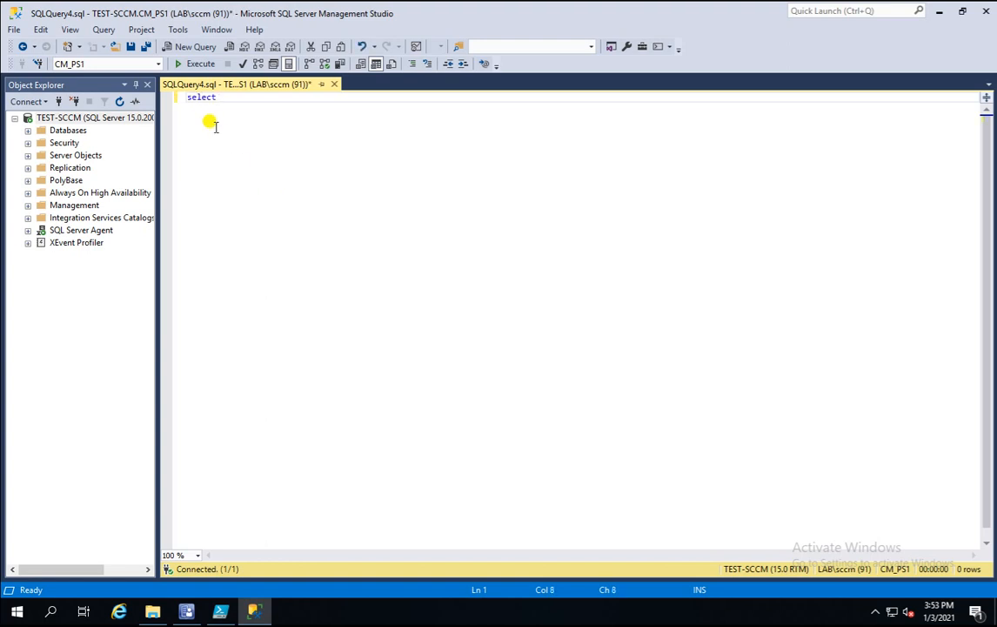
{"action": "type", "text": "* from update"}
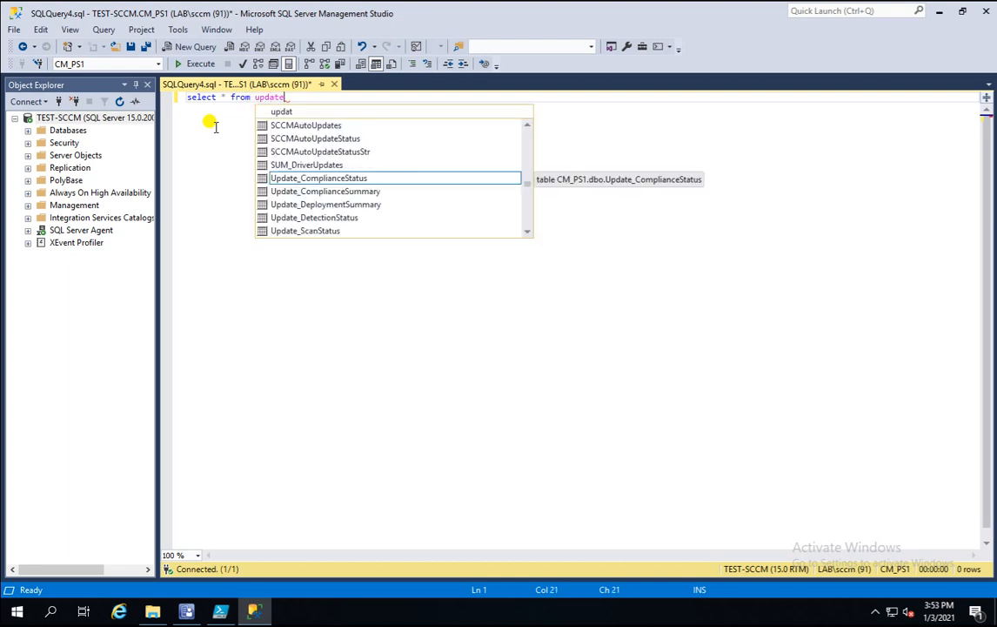
{"action": "key", "text": "BackSpace"}
{"action": "key", "text": "BackSpace"}
{"action": "key", "text": "BackSpace"}
{"action": "key", "text": "BackSpace"}
{"action": "key", "text": "BackSpace"}
{"action": "key", "text": "BackSpace"}
{"action": "type", "text": "cm_up"}
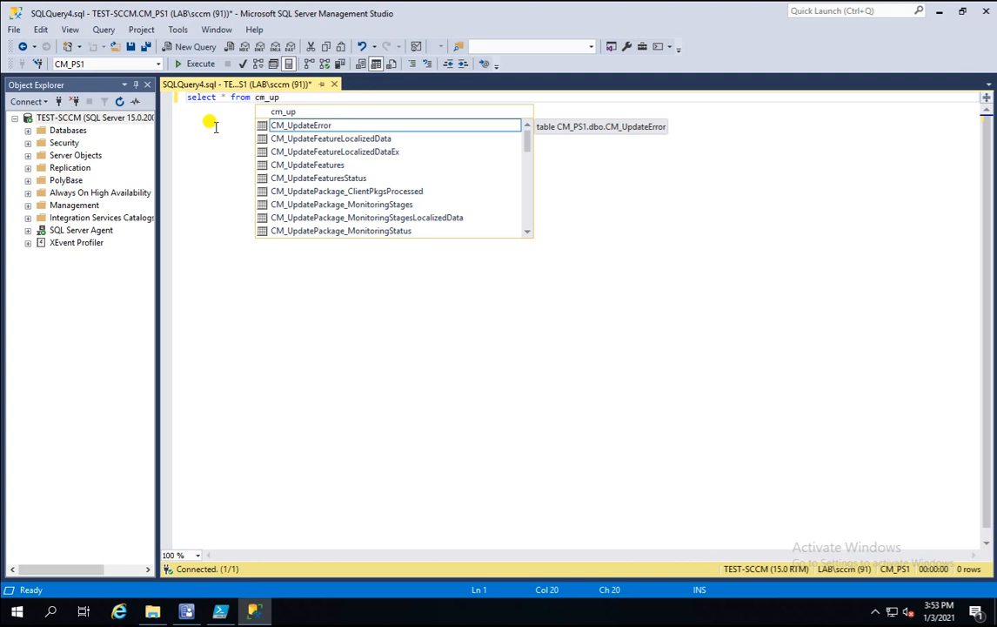
{"action": "type", "text": "datepackage"}
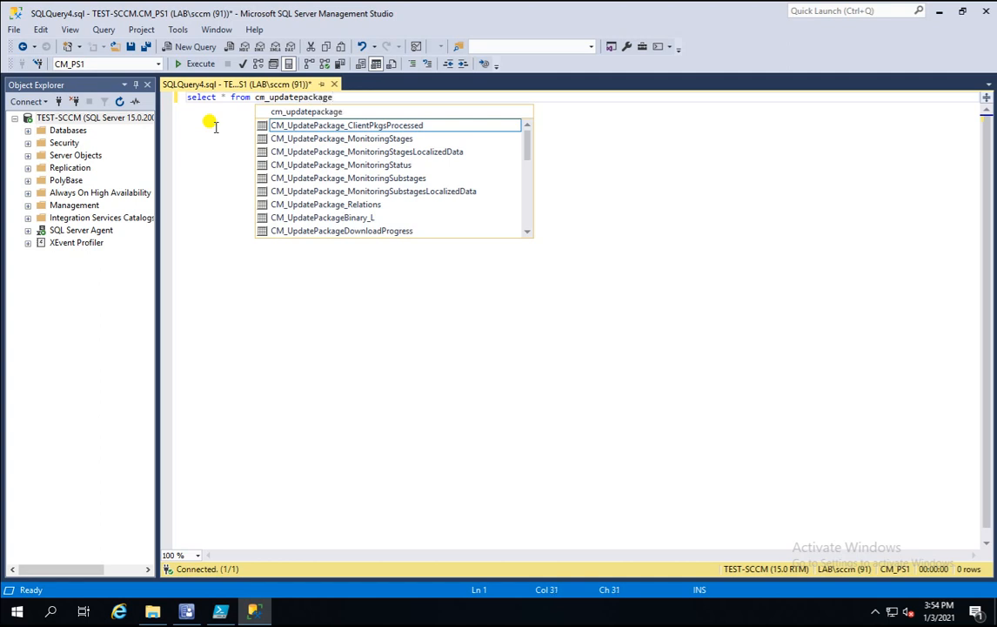
{"action": "key", "text": "Down"}
{"action": "key", "text": "Down"}
{"action": "key", "text": "Down"}
{"action": "key", "text": "Down"}
{"action": "key", "text": "Down"}
{"action": "key", "text": "Down"}
{"action": "key", "text": "Down"}
{"action": "key", "text": "Down"}
{"action": "key", "text": "Down"}
{"action": "key", "text": "Down"}
{"action": "key", "text": "Down"}
{"action": "key", "text": "Down"}
{"action": "key", "text": "Down"}
{"action": "key", "text": "Down"}
{"action": "key", "text": "Down"}
{"action": "key", "text": "Down"}
{"action": "key", "text": "Down"}
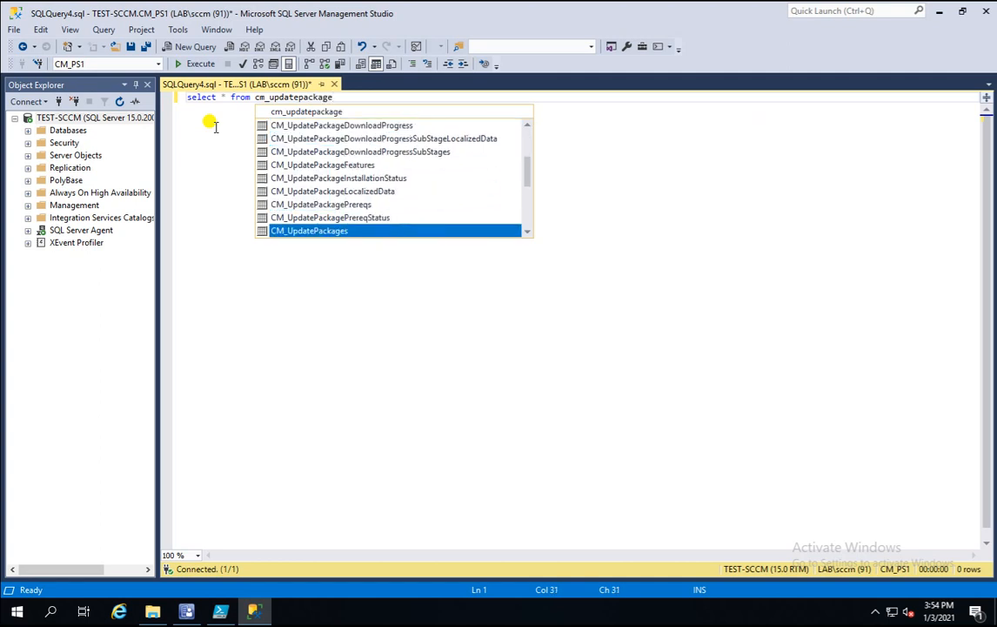
{"action": "key", "text": "Down"}
{"action": "key", "text": "Up"}
{"action": "key", "text": "Tab"}
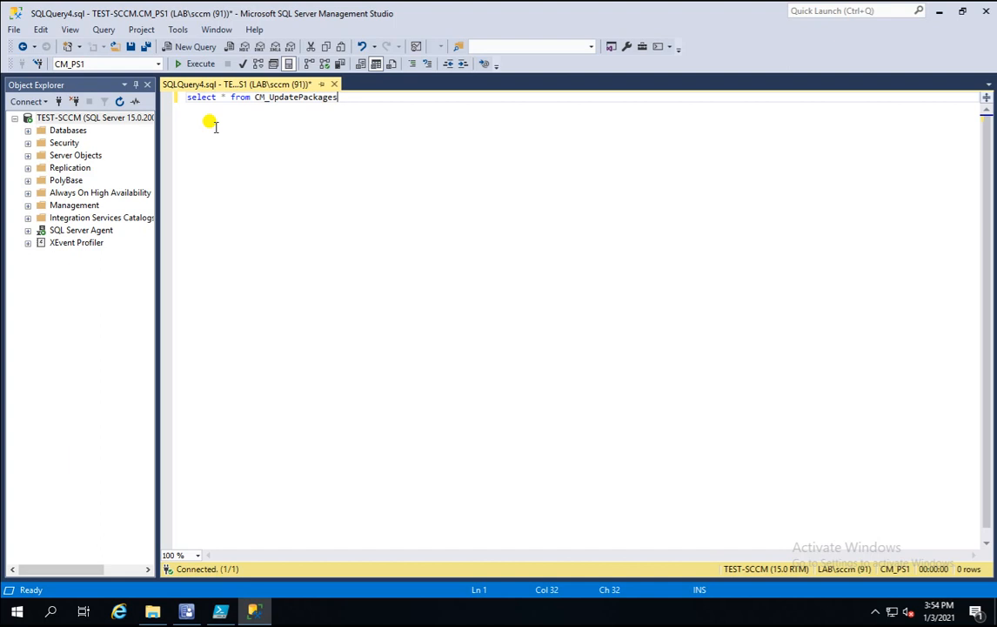
{"action": "left_click", "coordinate": [182, 64]}
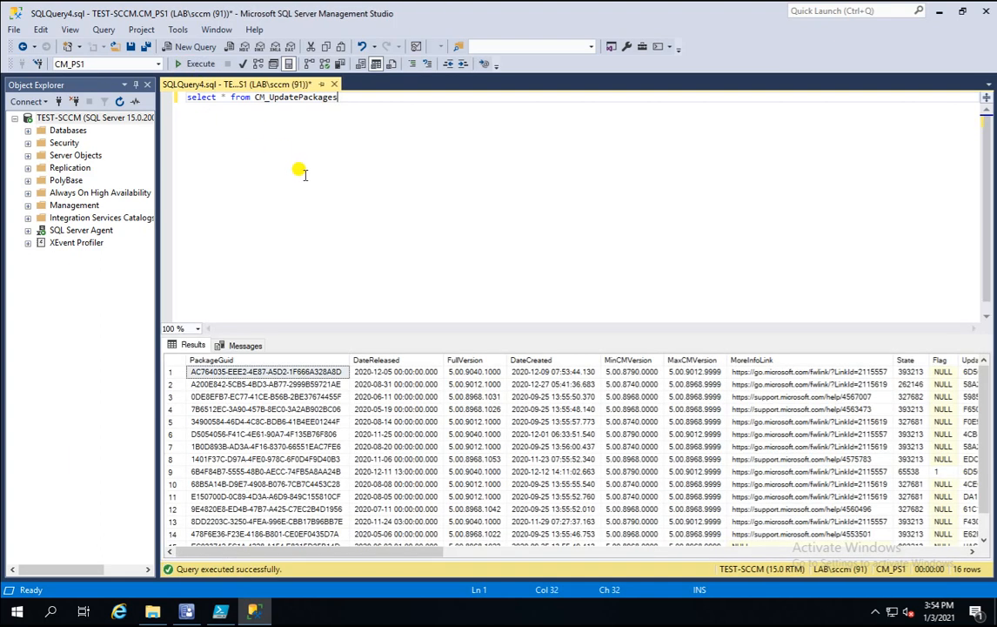
{"action": "left_click_drag", "start_coordinate": [512, 333], "coordinate": [513, 298]}
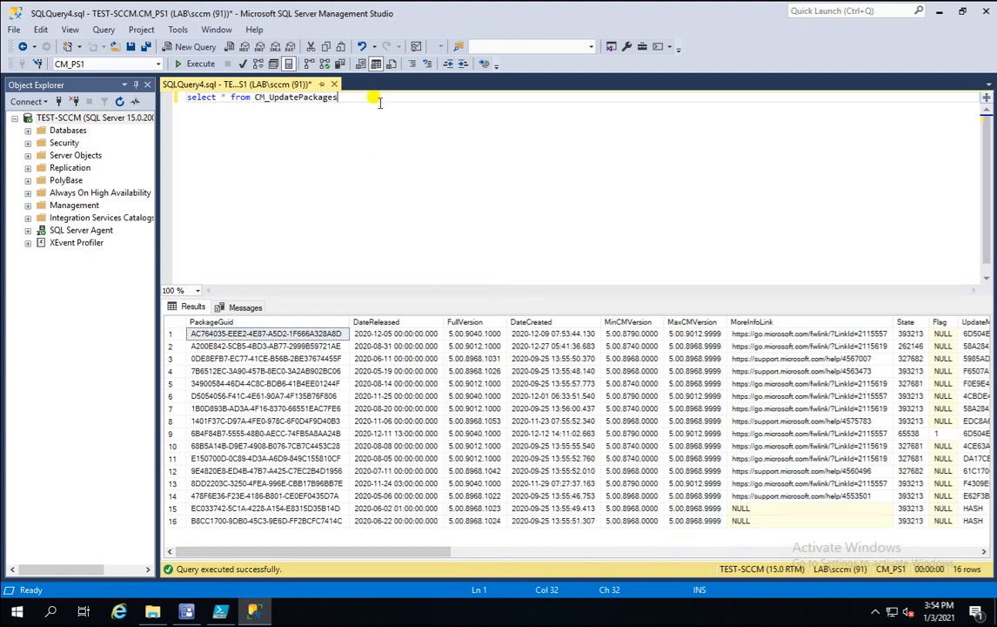
Step: Give CM_UpdatePackages the alias up and begin a where clause with "up." on the next line
{"action": "type", "text": "p"}
{"action": "key", "text": "Return"}
{"action": "key", "text": "Return"}
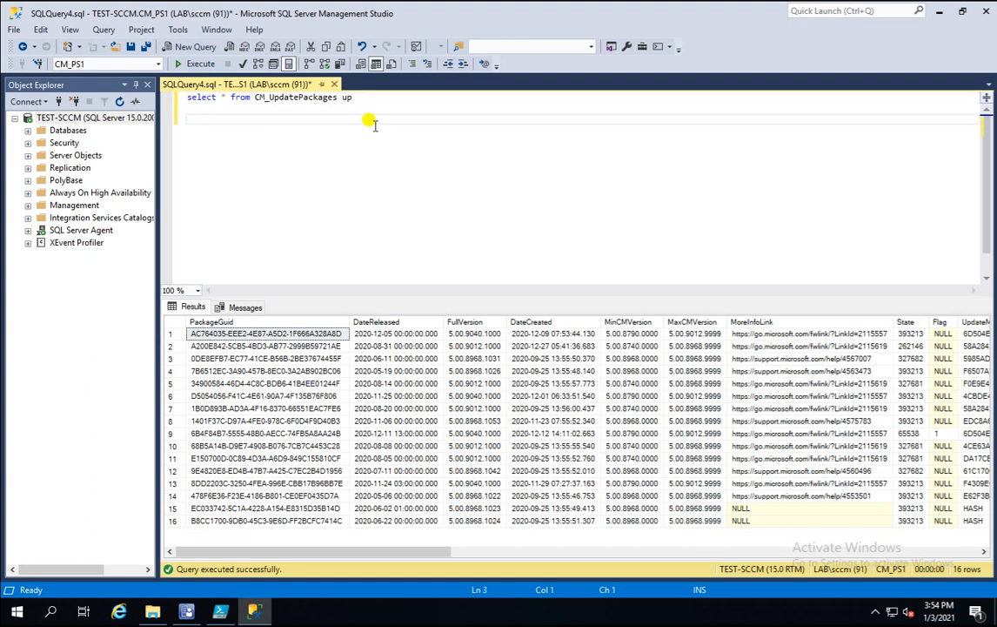
{"action": "key", "text": "BackSpace"}
{"action": "type", "text": "where "}
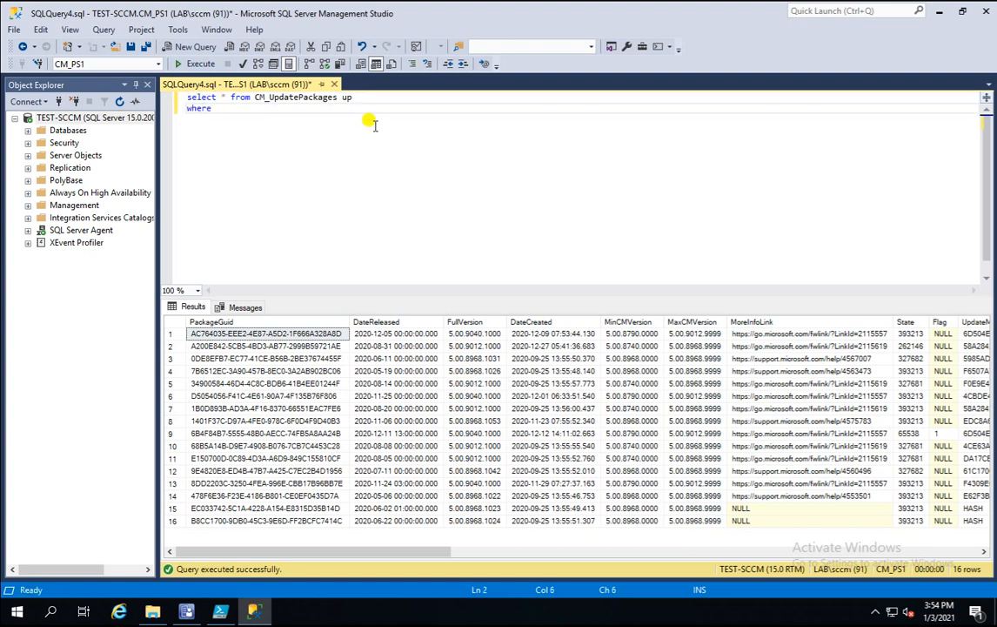
{"action": "type", "text": "up."}
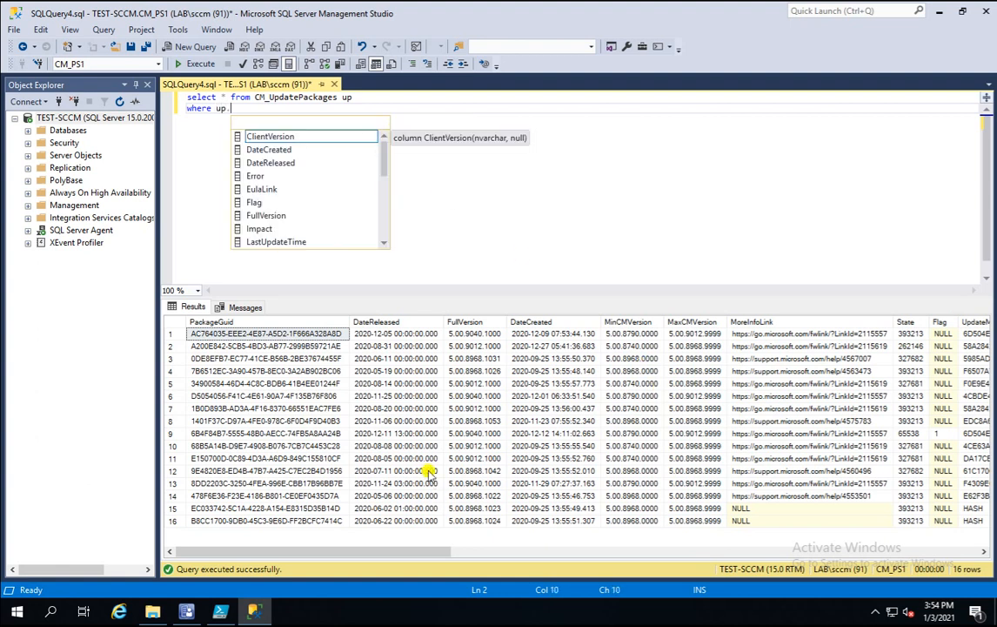
Step: Locate the UpdateTag column in the results, complete the filter as up.UpdateTag = '2010' and run the query
{"action": "left_click_drag", "start_coordinate": [403, 554], "coordinate": [831, 527]}
{"action": "left_click", "coordinate": [825, 396]}
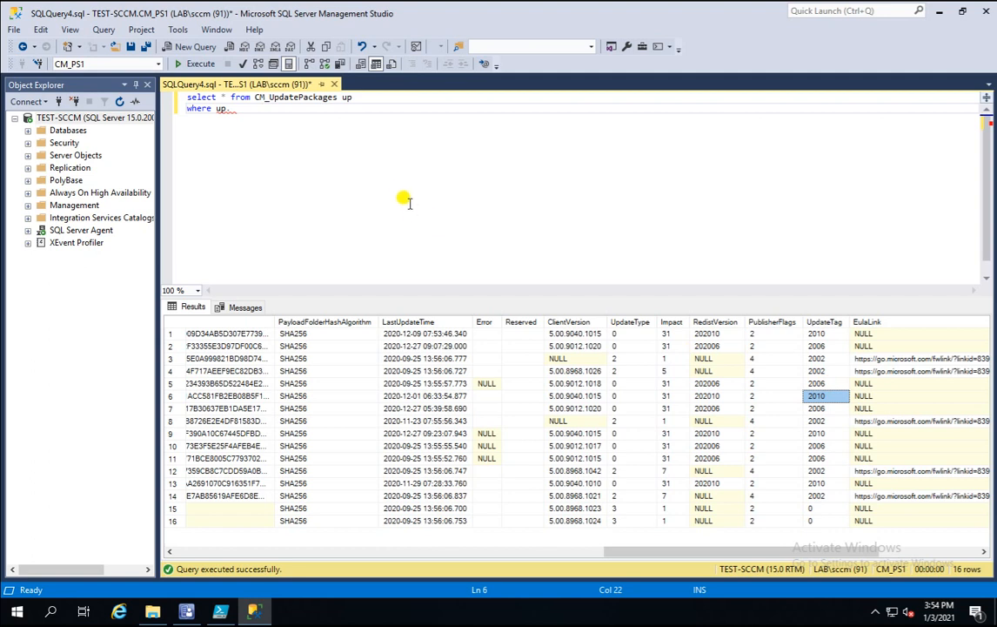
{"action": "left_click", "coordinate": [245, 110]}
{"action": "type", "text": ".up"}
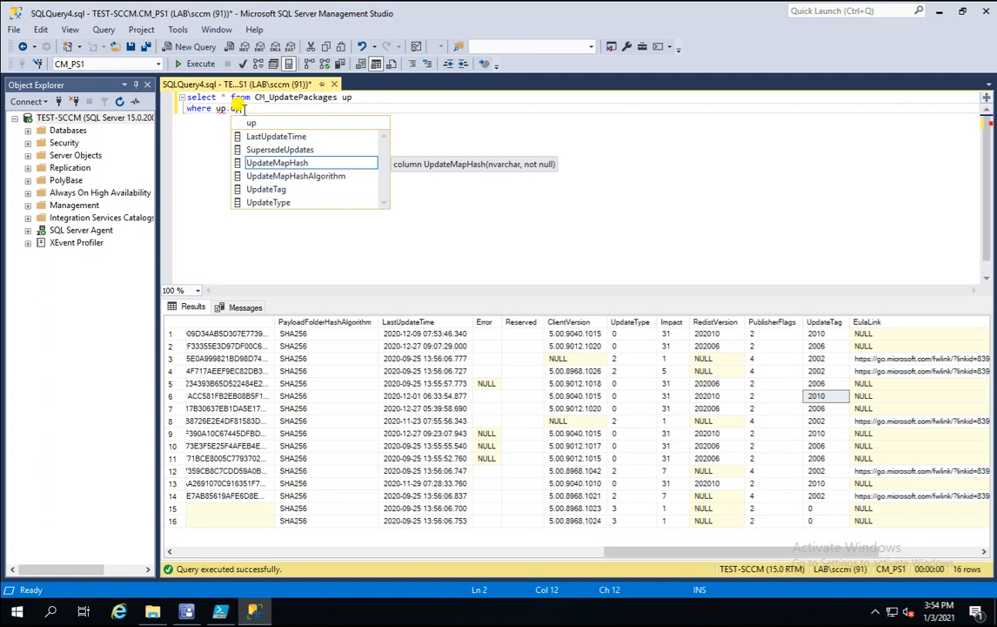
{"action": "key", "text": "Down"}
{"action": "key", "text": "Down"}
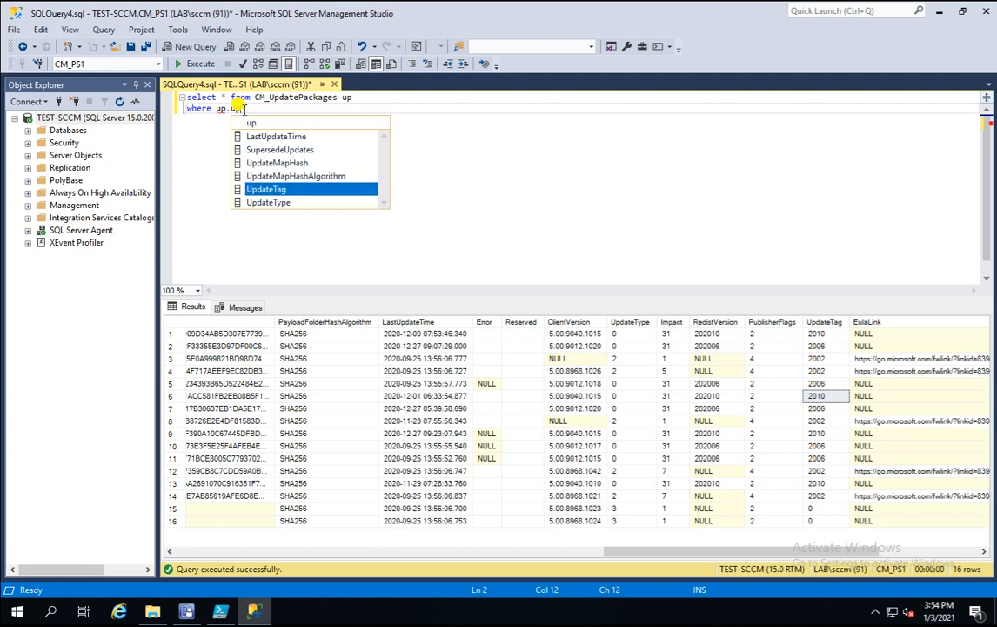
{"action": "key", "text": "Tab"}
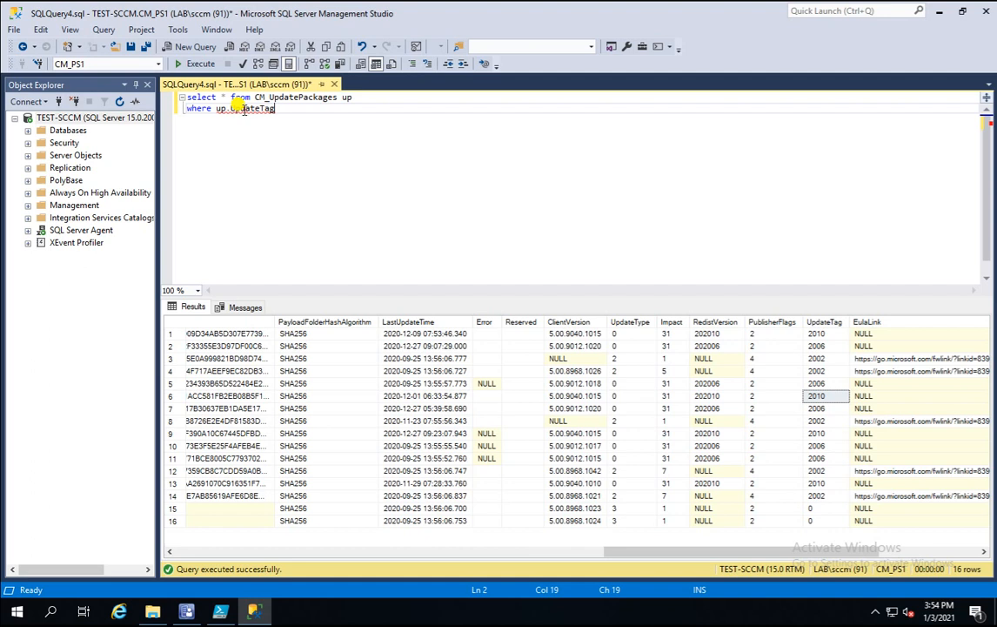
{"action": "type", "text": "= '20'"}
{"action": "key", "text": "Left"}
{"action": "type", "text": "2010"}
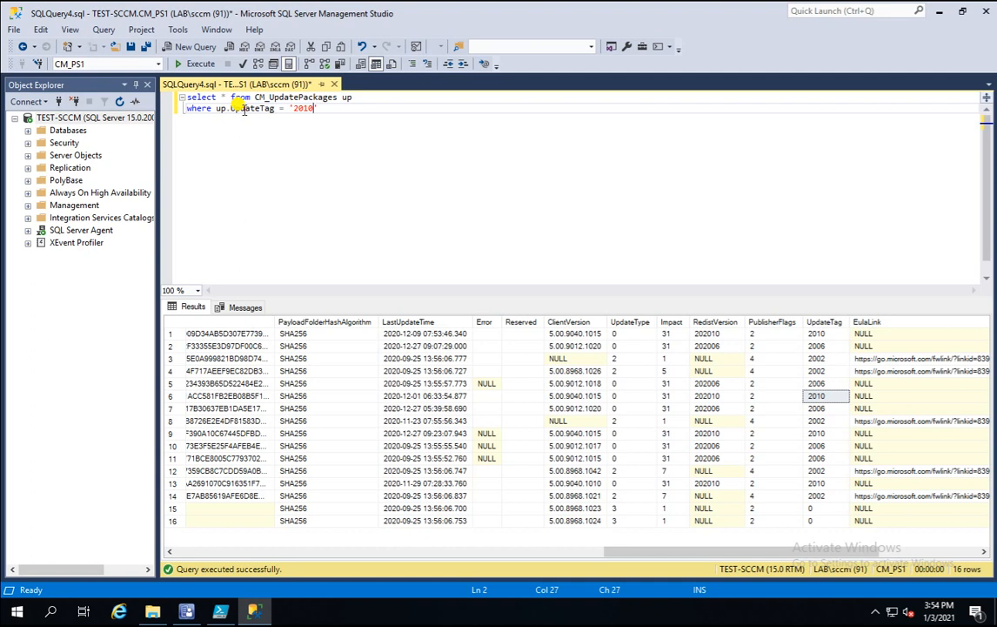
{"action": "left_click", "coordinate": [195, 64]}
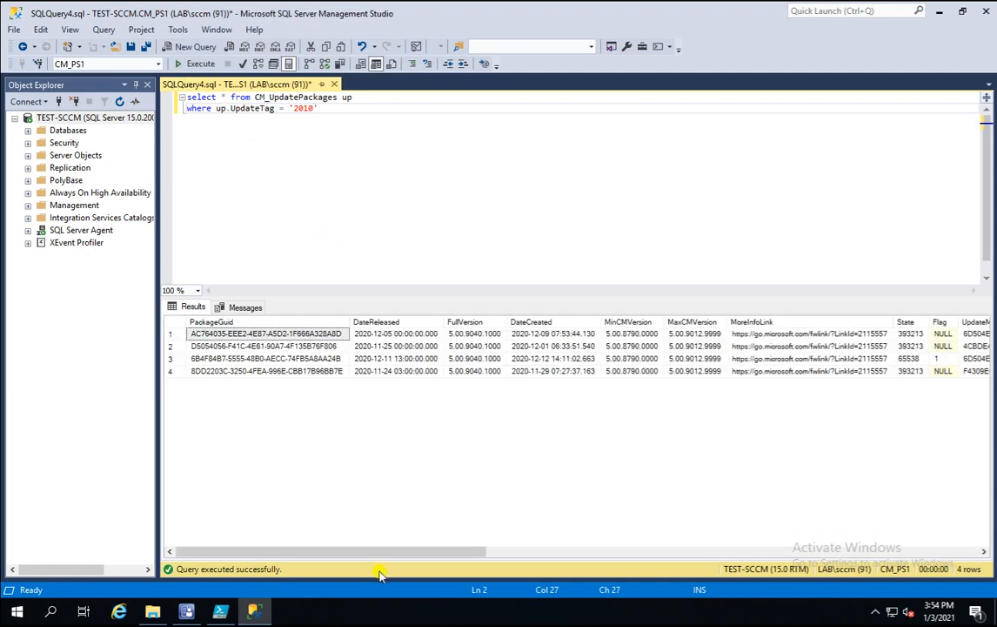
Step: Compare the returned packages with the Configuration Manager 2010 update in the Configuration Manager console, and select the first row's PackageGuid in the query results
{"action": "left_click_drag", "start_coordinate": [364, 554], "coordinate": [312, 518]}
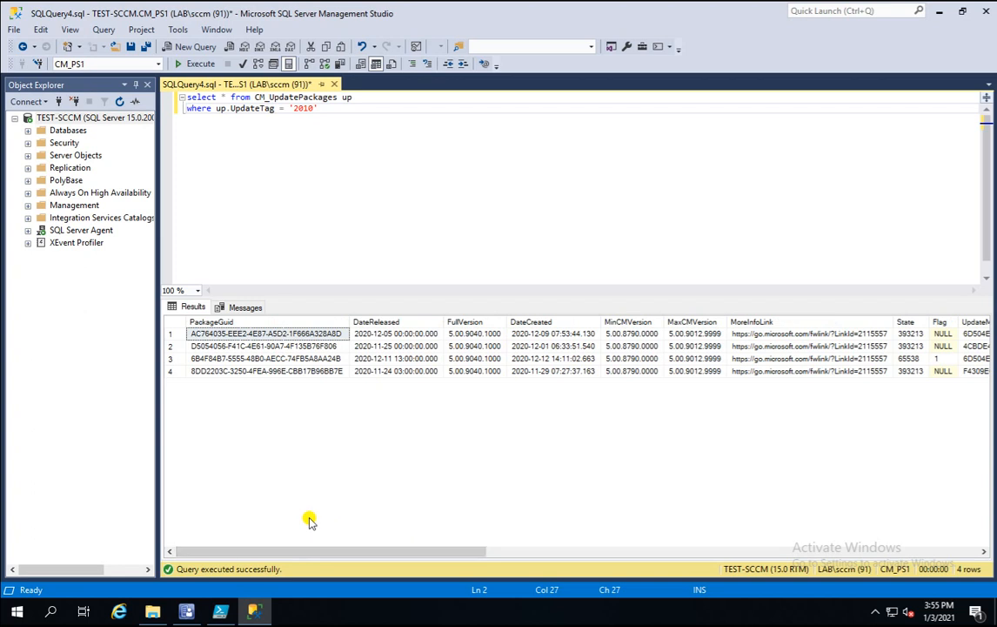
{"action": "left_click", "coordinate": [185, 612]}
{"action": "left_click", "coordinate": [259, 231]}
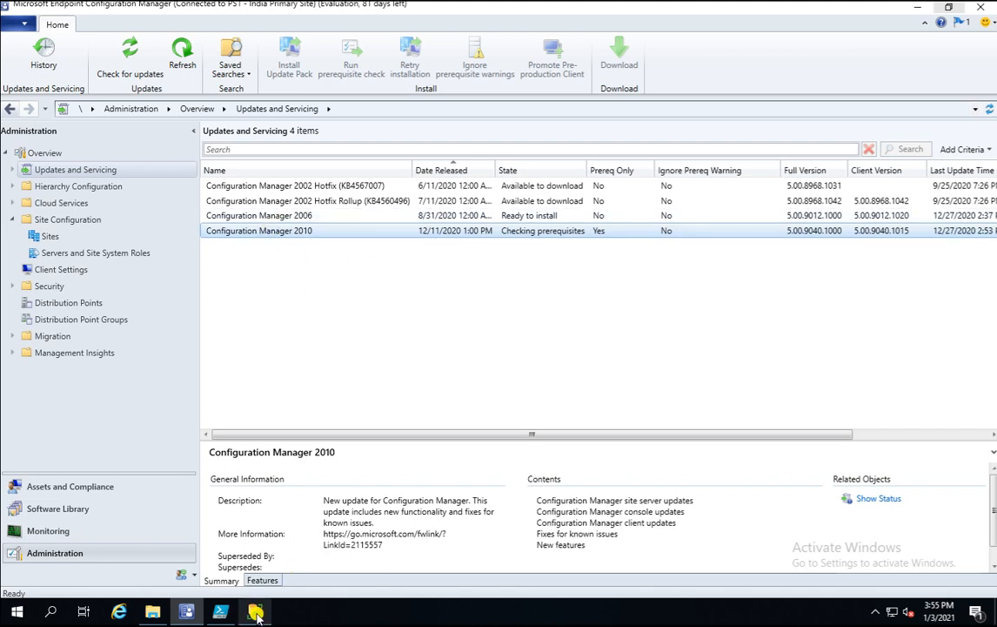
{"action": "key", "text": "alt+Tab"}
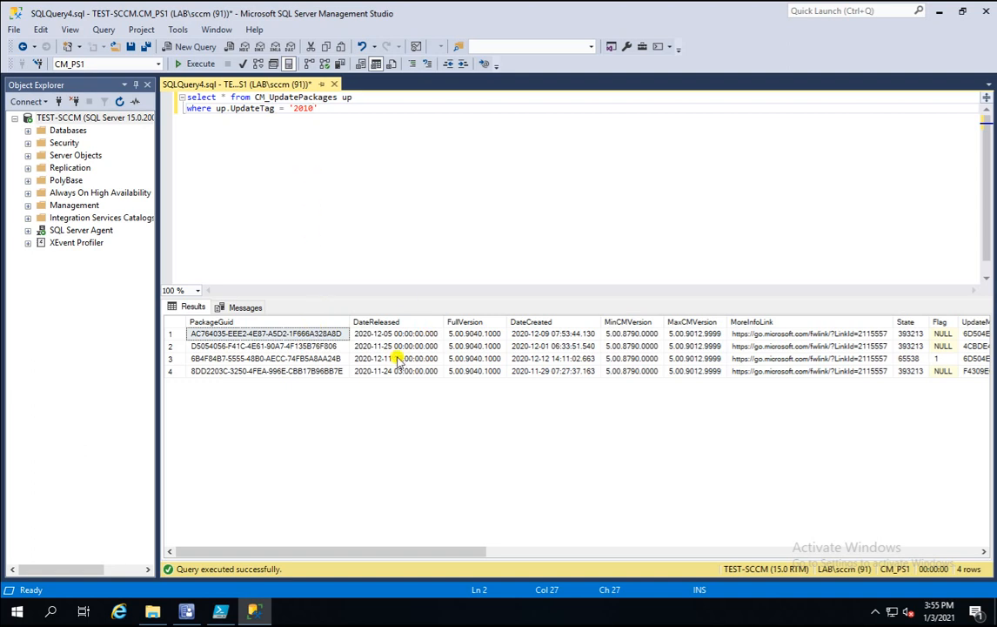
{"action": "left_click", "coordinate": [268, 347]}
{"action": "left_click", "coordinate": [261, 334]}
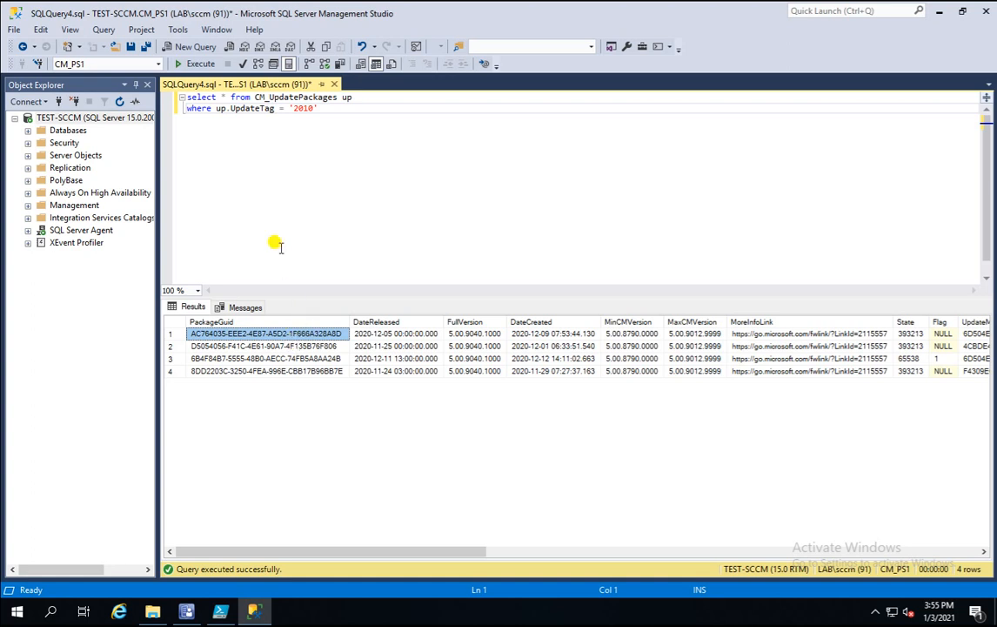
Step: Open a new query window and write "Delete from CM_UpdatePackages", copying the table name from the select query
{"action": "left_click", "coordinate": [195, 46]}
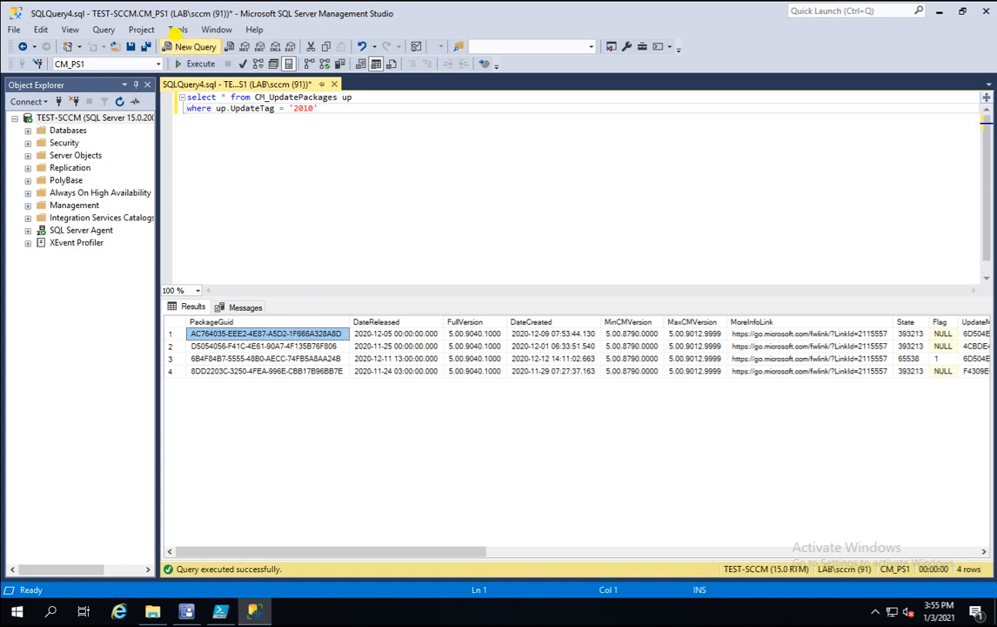
{"action": "type", "text": "Delecte"}
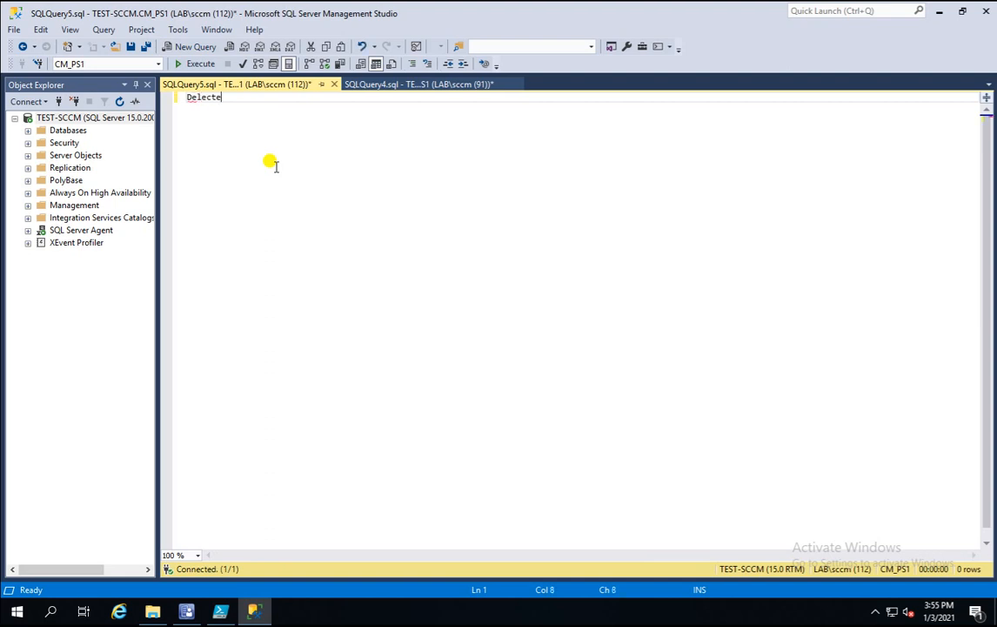
{"action": "key", "text": "BackSpace"}
{"action": "key", "text": "BackSpace"}
{"action": "key", "text": "BackSpace"}
{"action": "key", "text": "BackSpace"}
{"action": "type", "text": "te from"}
{"action": "left_click", "coordinate": [353, 84]}
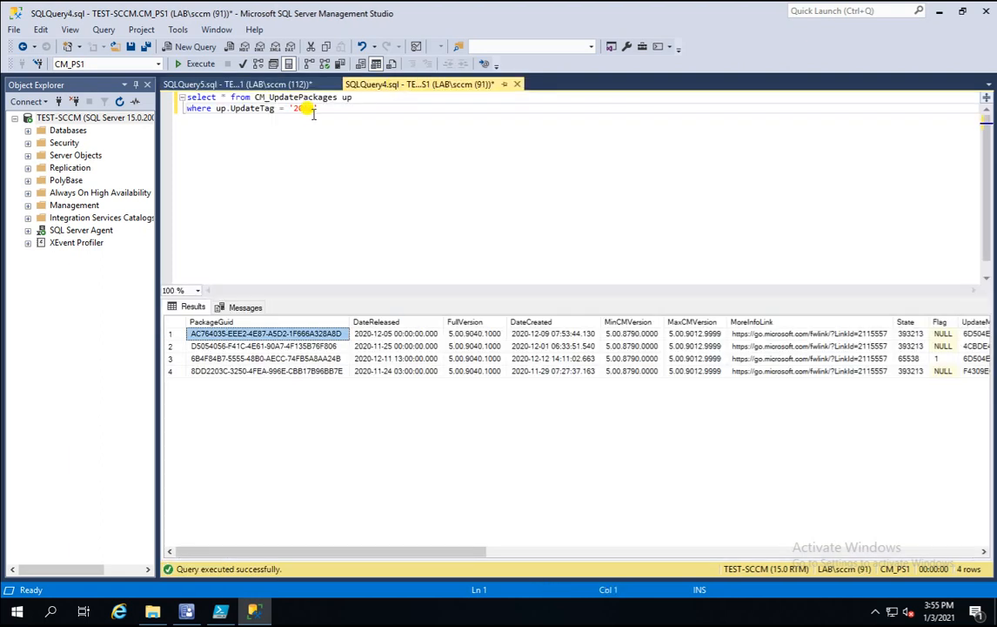
{"action": "left_click_drag", "start_coordinate": [338, 95], "coordinate": [251, 84]}
{"action": "key", "text": "ctrl+c"}
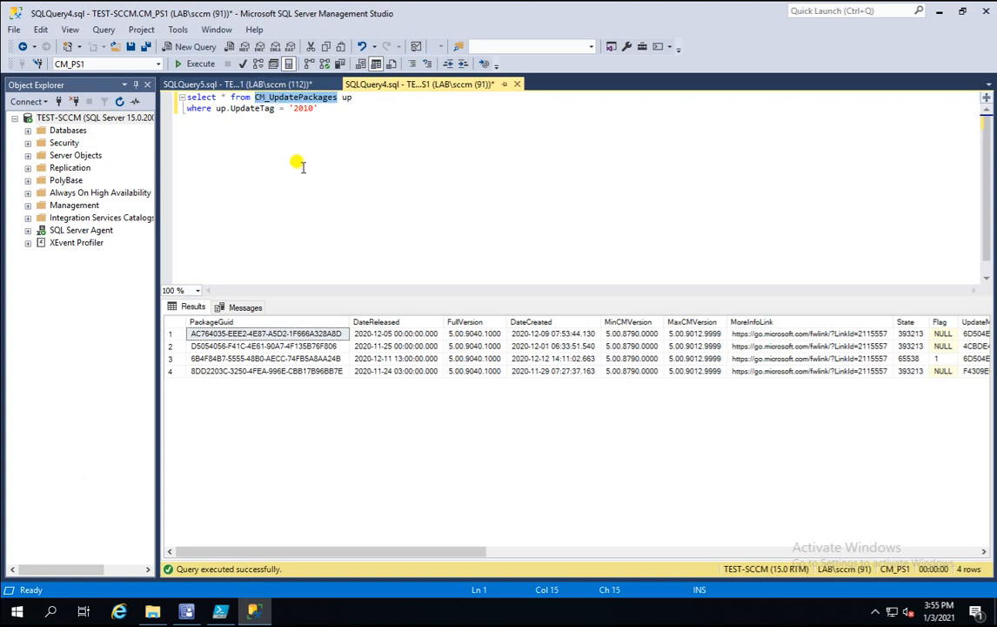
{"action": "left_click", "coordinate": [258, 84]}
{"action": "key", "text": "ctrl+v"}
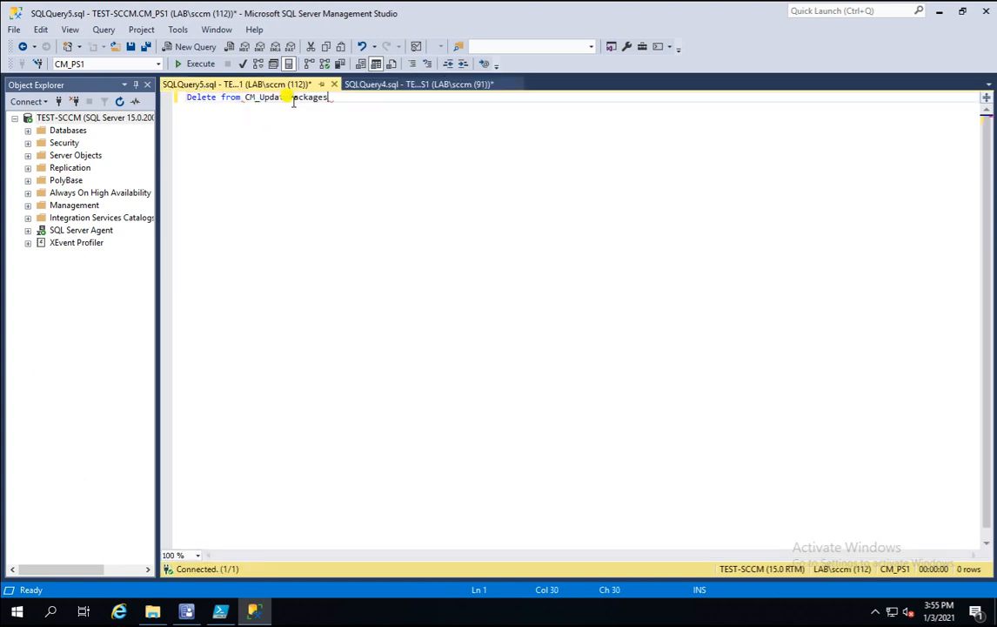
Step: Give CM_UpdatePackages the alias up in the delete statement and add the condition where up.packageguid = ''
{"action": "left_click", "coordinate": [379, 85]}
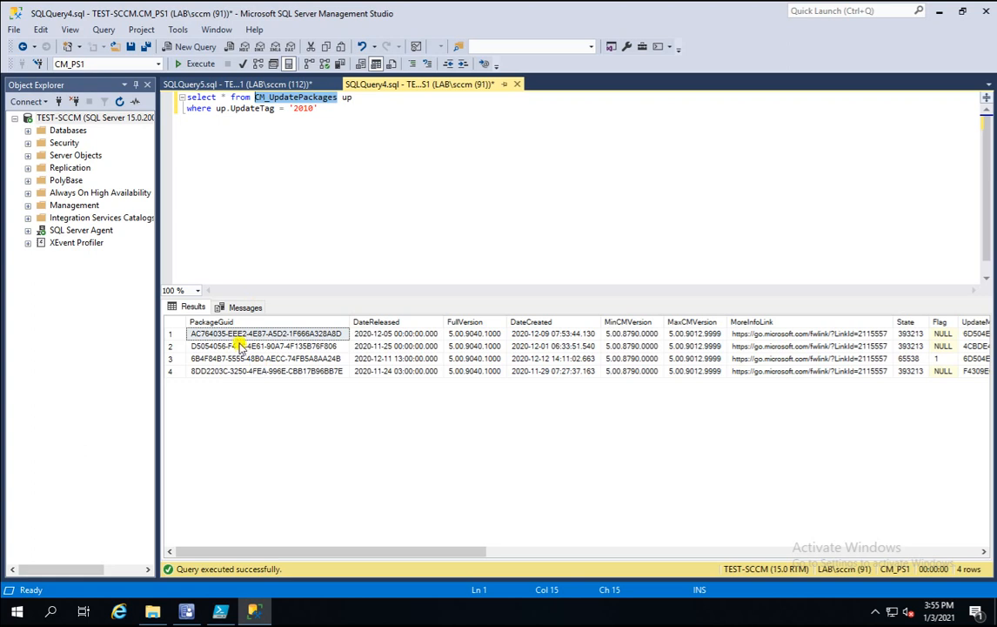
{"action": "left_click", "coordinate": [247, 86]}
{"action": "type", "text": "up"}
{"action": "key", "text": "Return"}
{"action": "key", "text": "Return"}
{"action": "type", "text": "where up."}
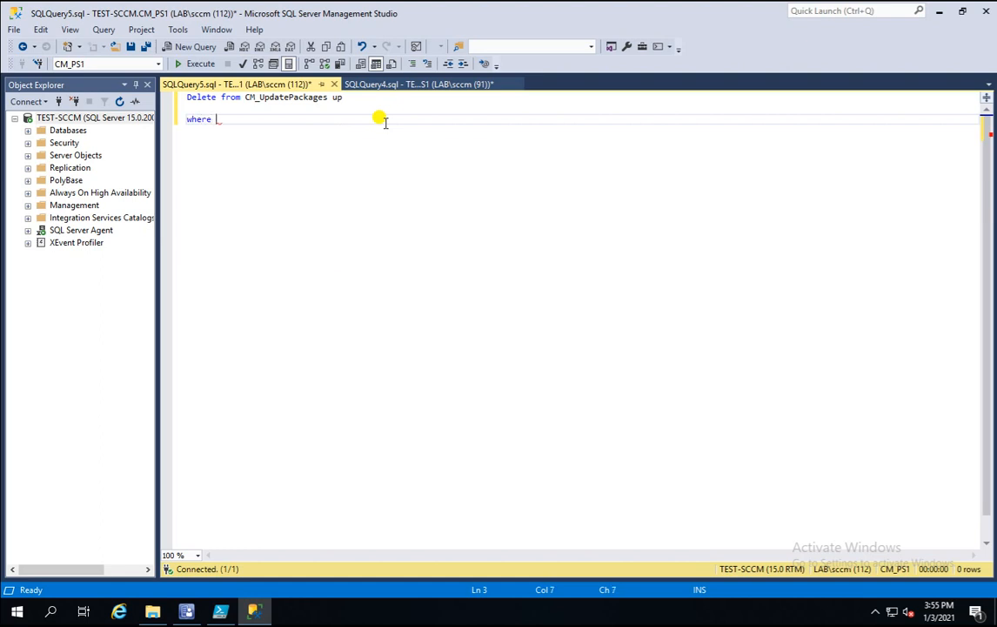
{"action": "key", "text": "BackSpace"}
{"action": "key", "text": "BackSpace"}
{"action": "left_click", "coordinate": [405, 87]}
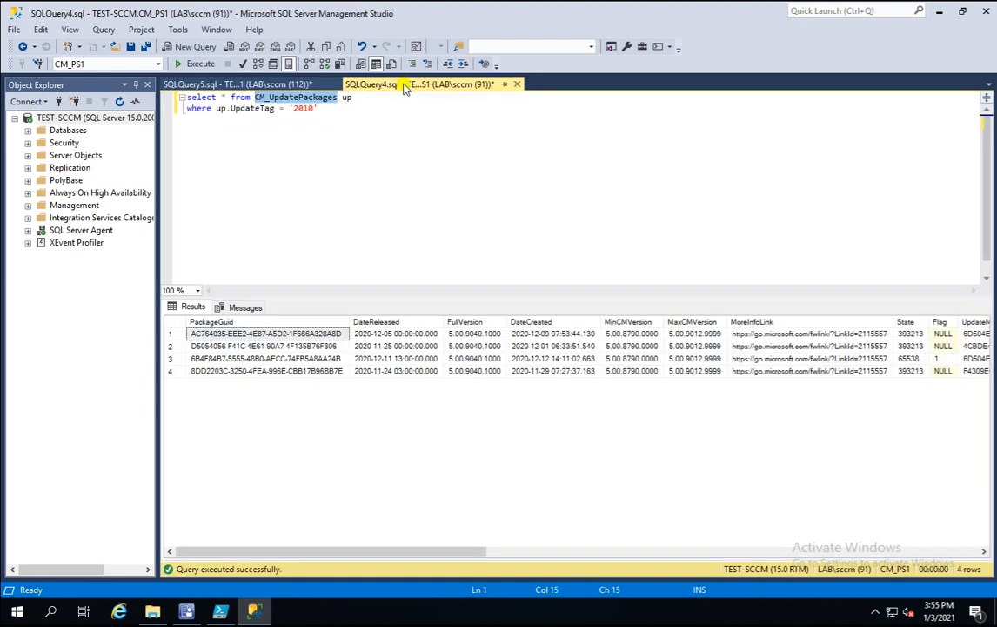
{"action": "left_click", "coordinate": [238, 85]}
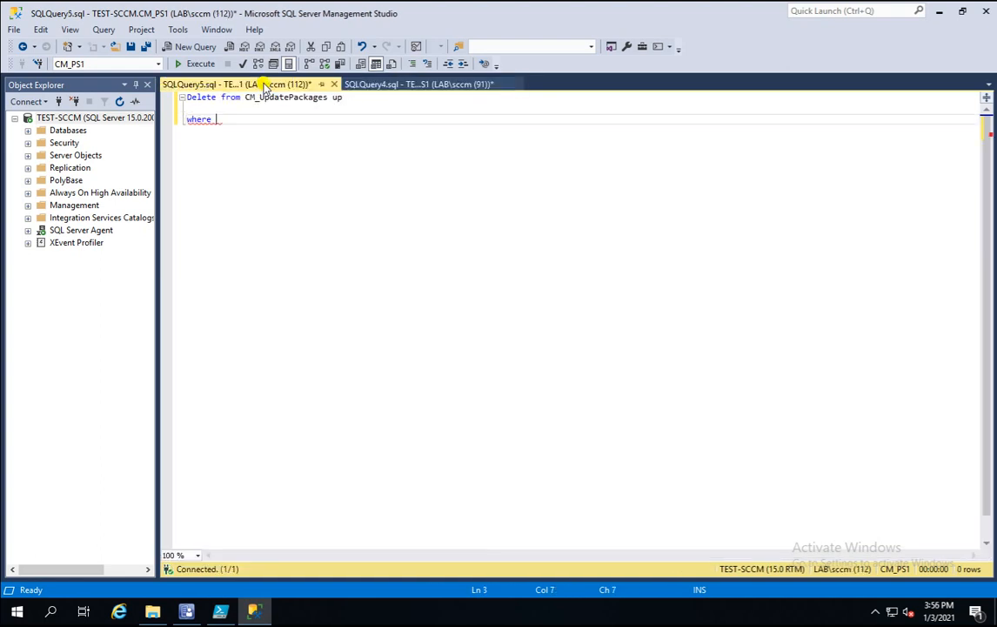
{"action": "type", "text": "up.packageguid = '"}
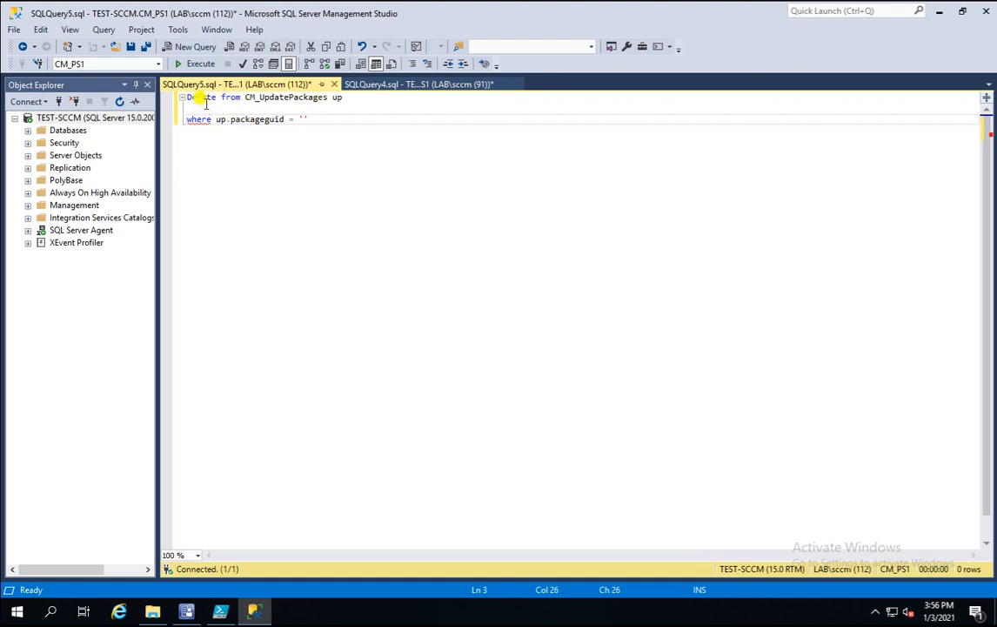
Step: Copy the first result row's PackageGuid, AC764035-EEE2-4E87-A5D2-1F666A328A8D, between the quotes of the delete condition
{"action": "left_click", "coordinate": [383, 84]}
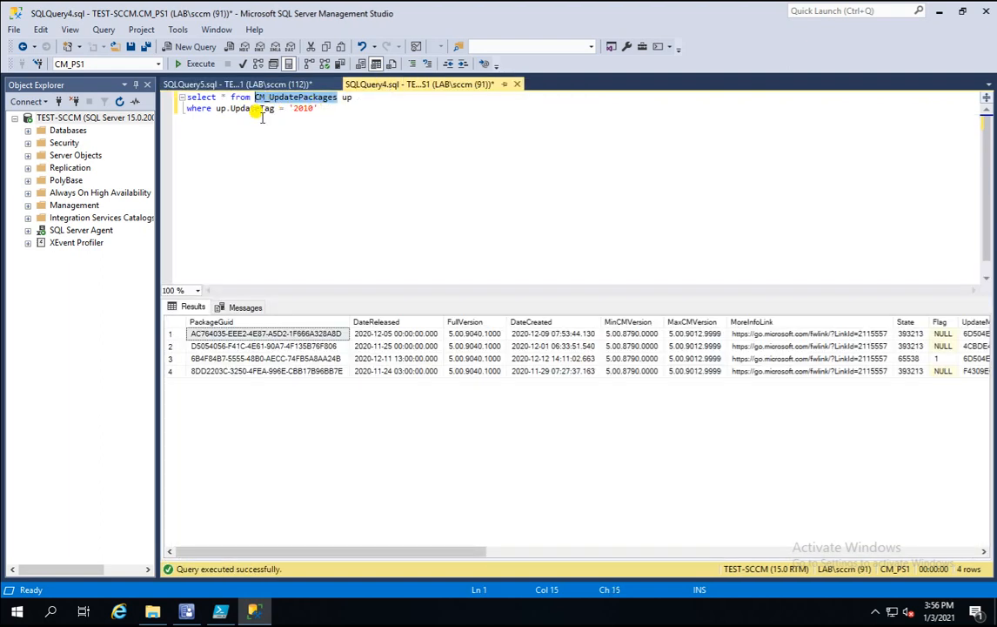
{"action": "left_click", "coordinate": [273, 338]}
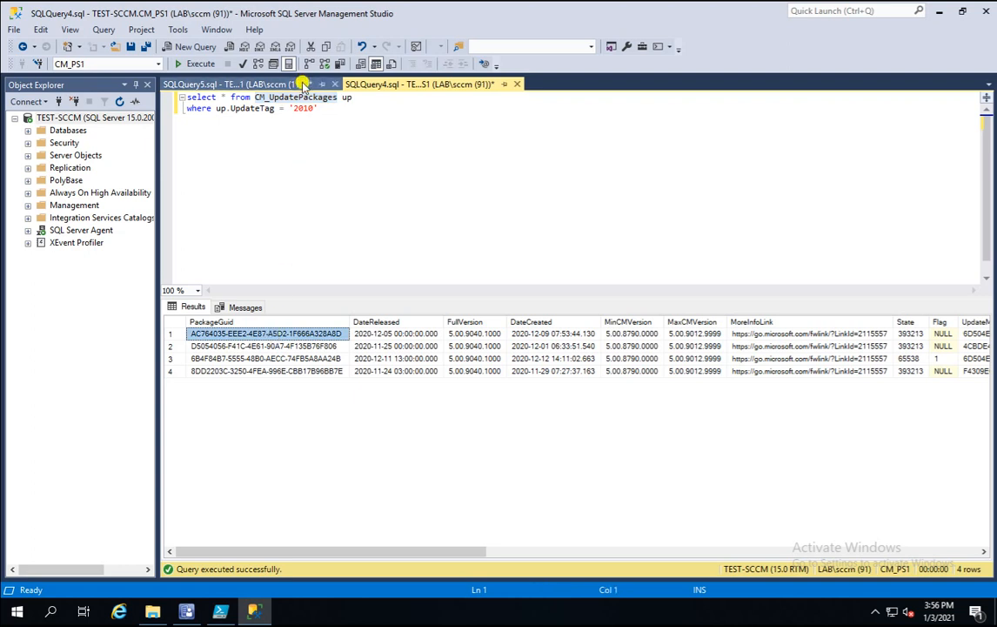
{"action": "left_click", "coordinate": [272, 83]}
{"action": "left_click", "coordinate": [302, 119]}
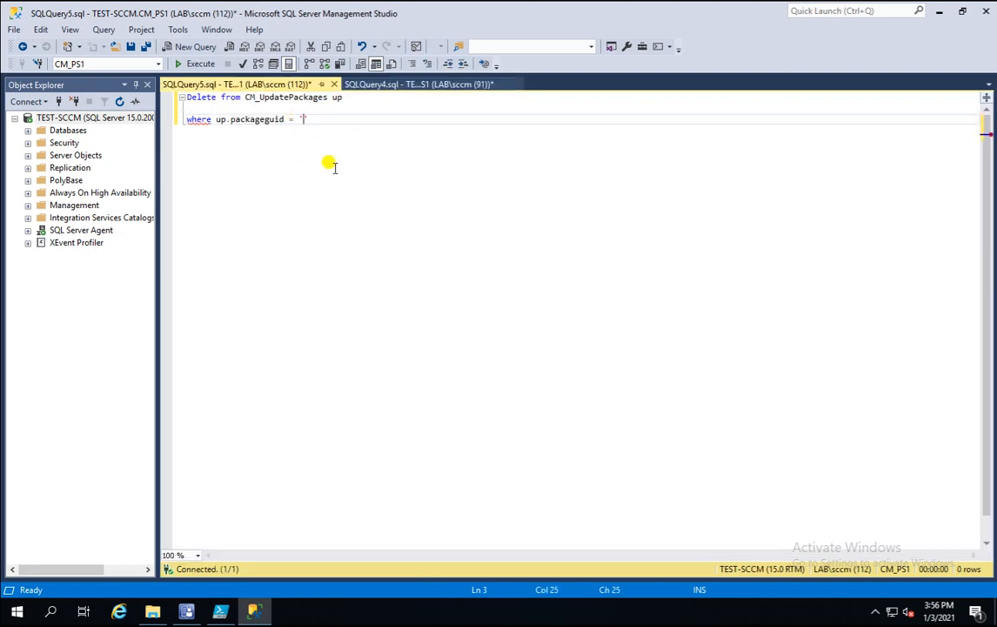
{"action": "type", "text": "AC764035-EEE2-4E87-A5D2-1F666A328A8D"}
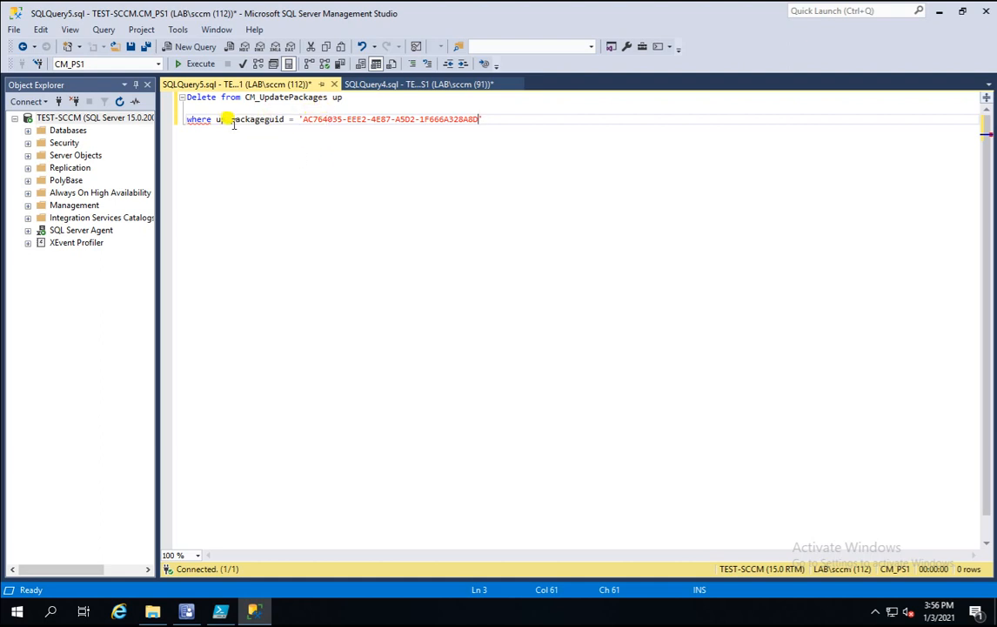
Step: Check the syntax error on the where keyword, then remove the keyword and retype it before up.packageguid
{"action": "mouse_move", "coordinate": [195, 119]}
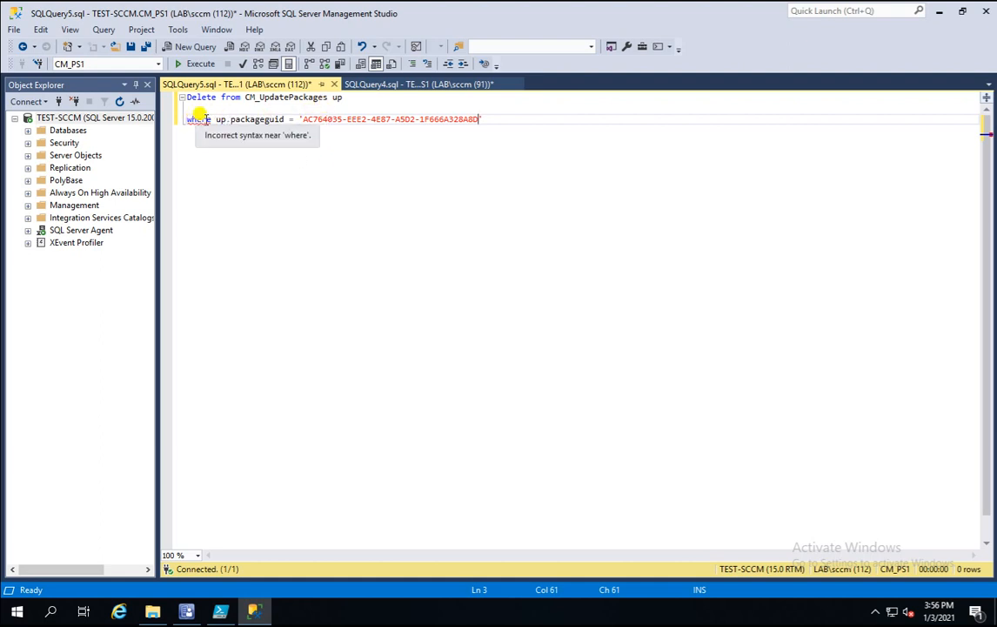
{"action": "left_click", "coordinate": [211, 119]}
{"action": "key", "text": "BackSpace"}
{"action": "key", "text": "BackSpace"}
{"action": "key", "text": "BackSpace"}
{"action": "key", "text": "BackSpace"}
{"action": "key", "text": "BackSpace"}
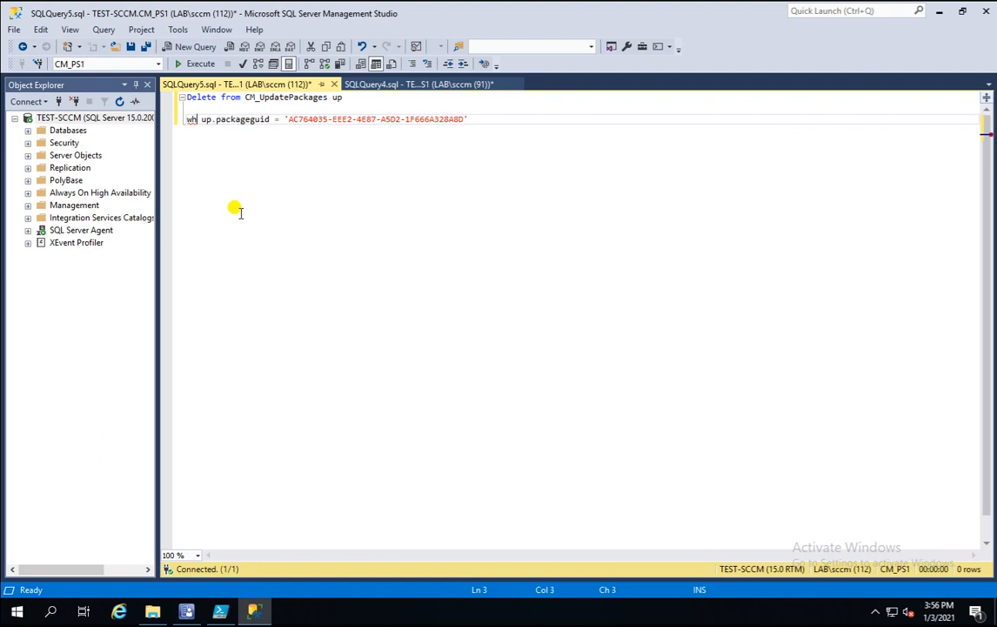
{"action": "left_click", "coordinate": [357, 99]}
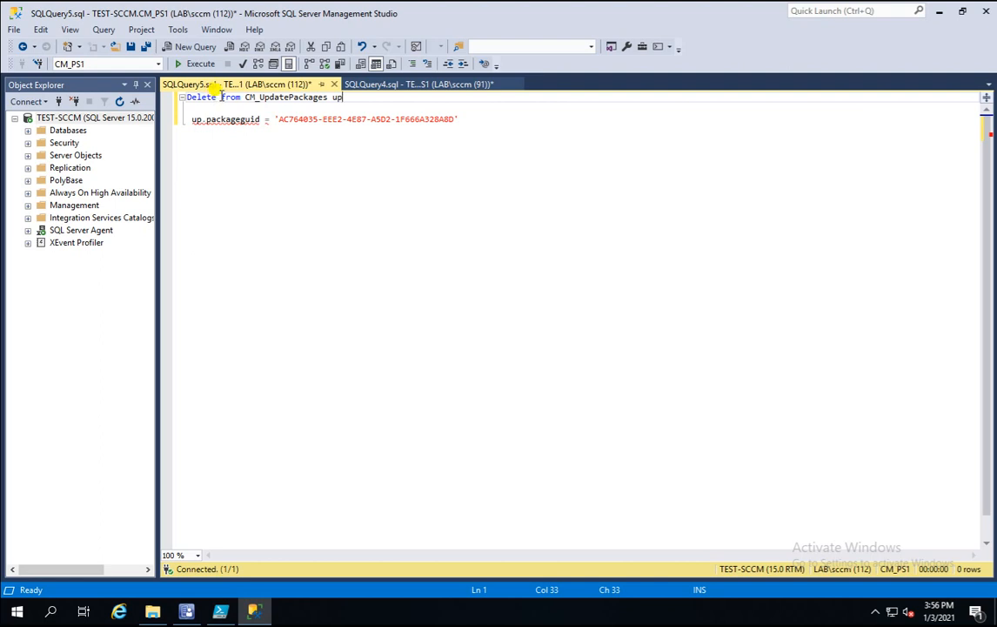
{"action": "left_click", "coordinate": [193, 120]}
{"action": "type", "text": "where"}
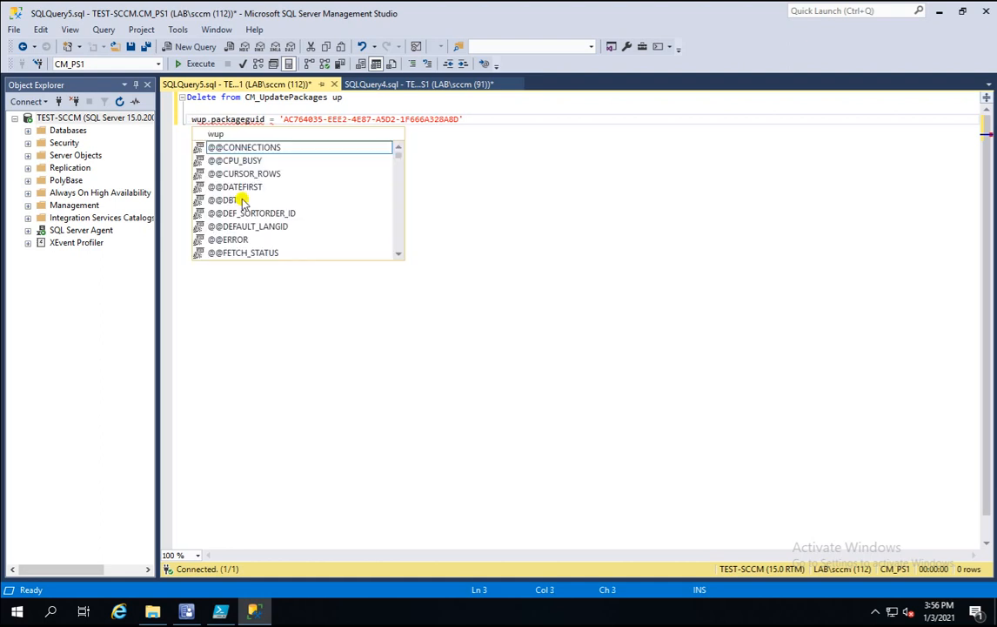
Step: Remove the alias up after CM_UpdatePackages and the "up." prefix before packageguid in the delete statement
{"action": "left_click", "coordinate": [351, 100]}
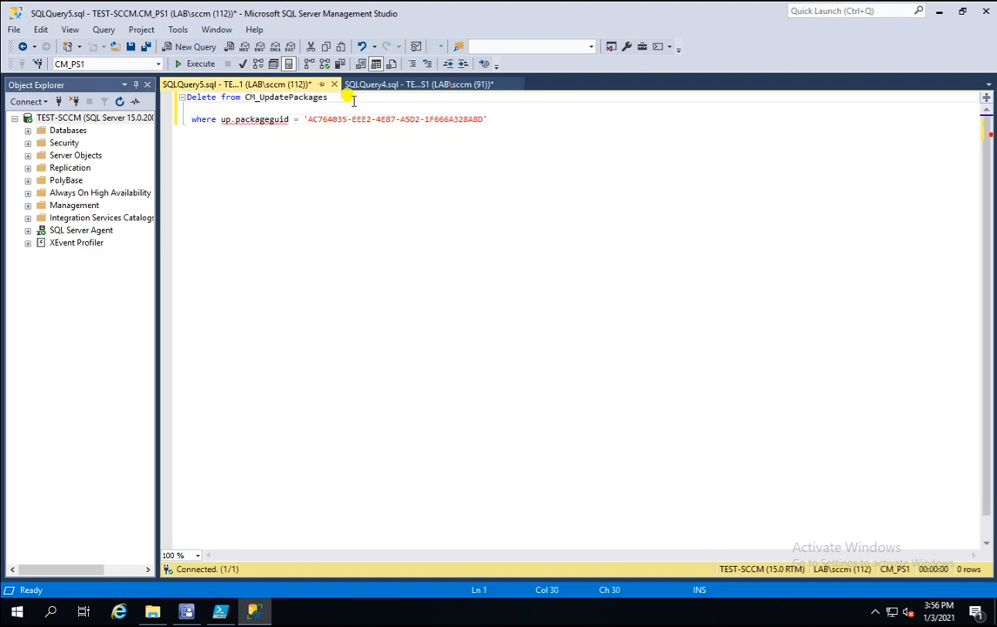
{"action": "left_click", "coordinate": [296, 170]}
{"action": "left_click", "coordinate": [235, 118]}
{"action": "key", "text": "BackSpace"}
{"action": "key", "text": "BackSpace"}
{"action": "key", "text": "BackSpace"}
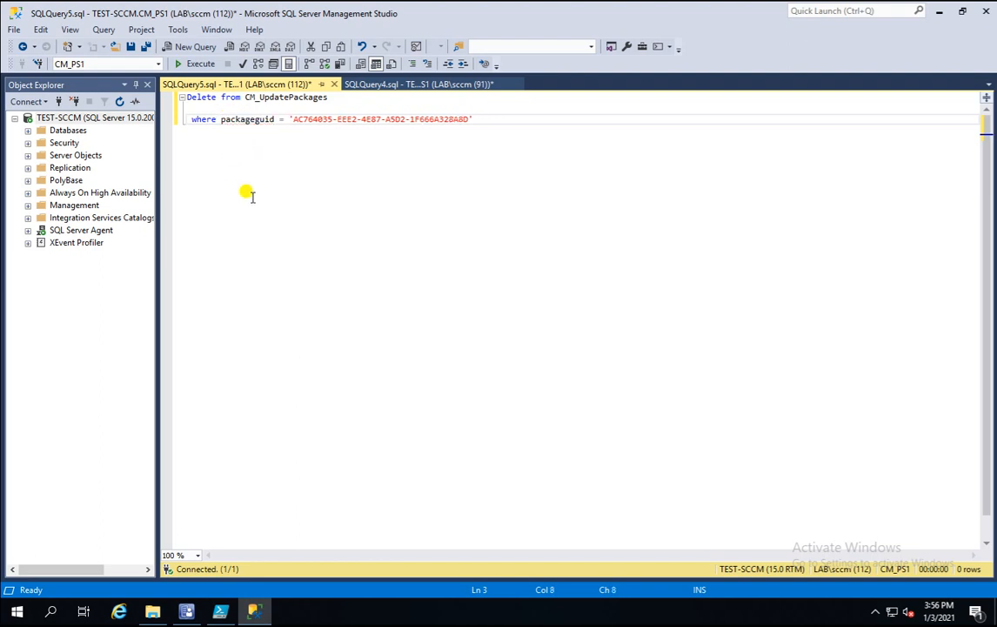
Step: Remove the blank line and leading space before the where clause, and run the delete statement for the first package
{"action": "left_click", "coordinate": [206, 108]}
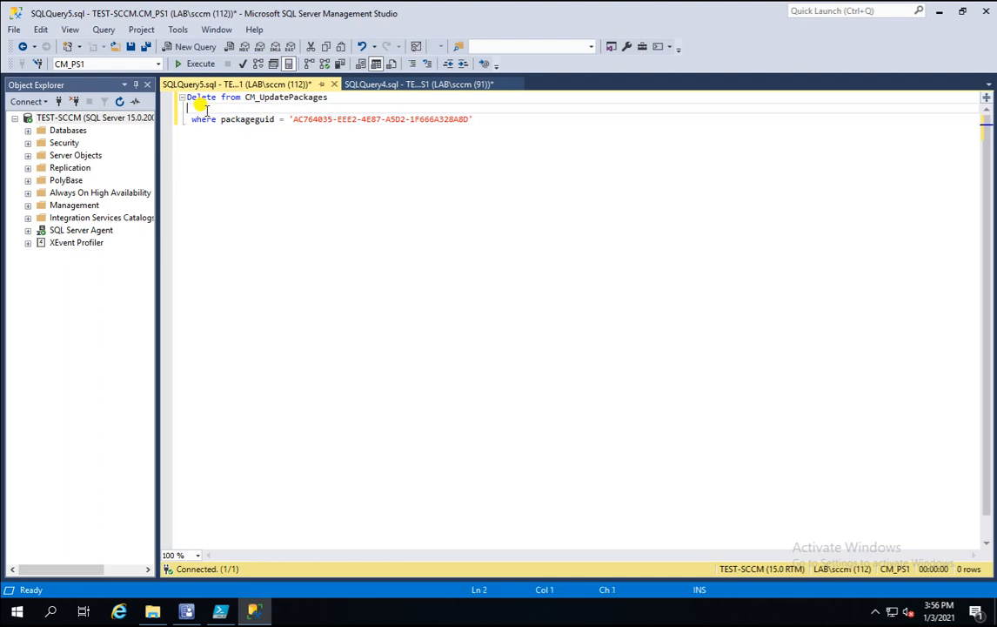
{"action": "key", "text": "Delete"}
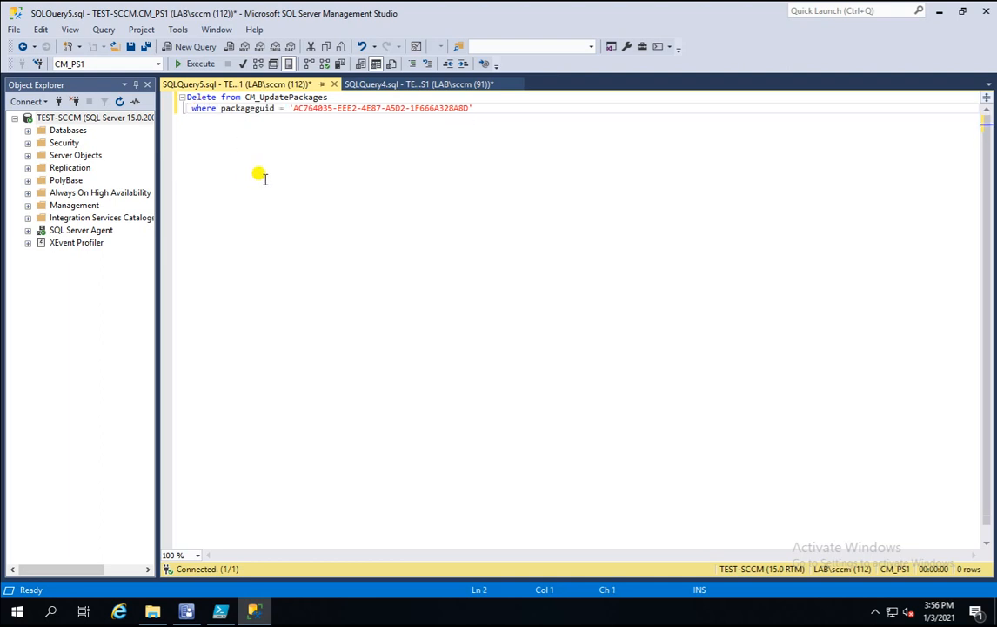
{"action": "key", "text": "Delete"}
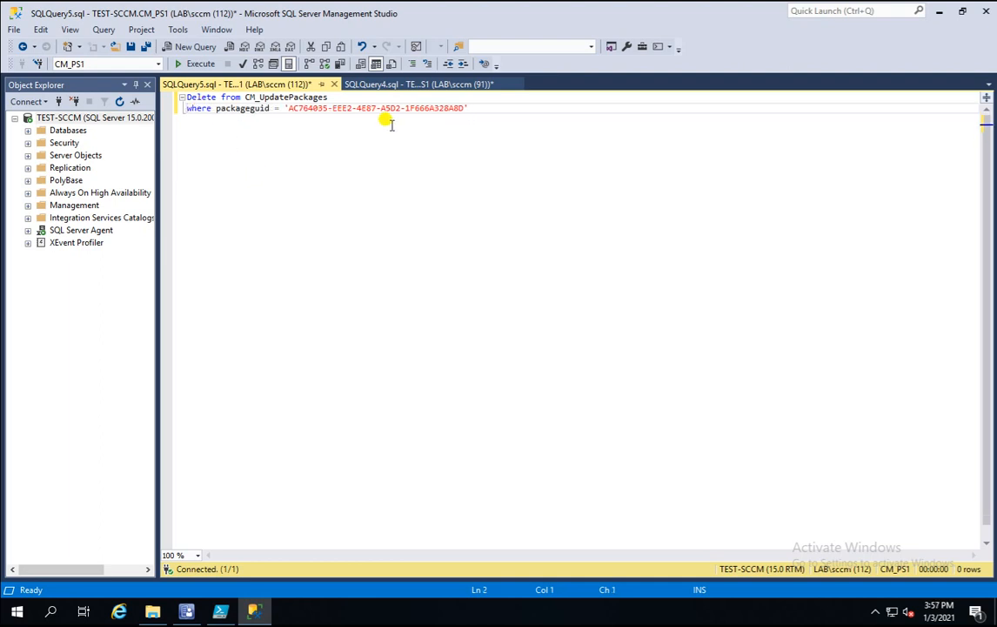
{"action": "left_click", "coordinate": [344, 84]}
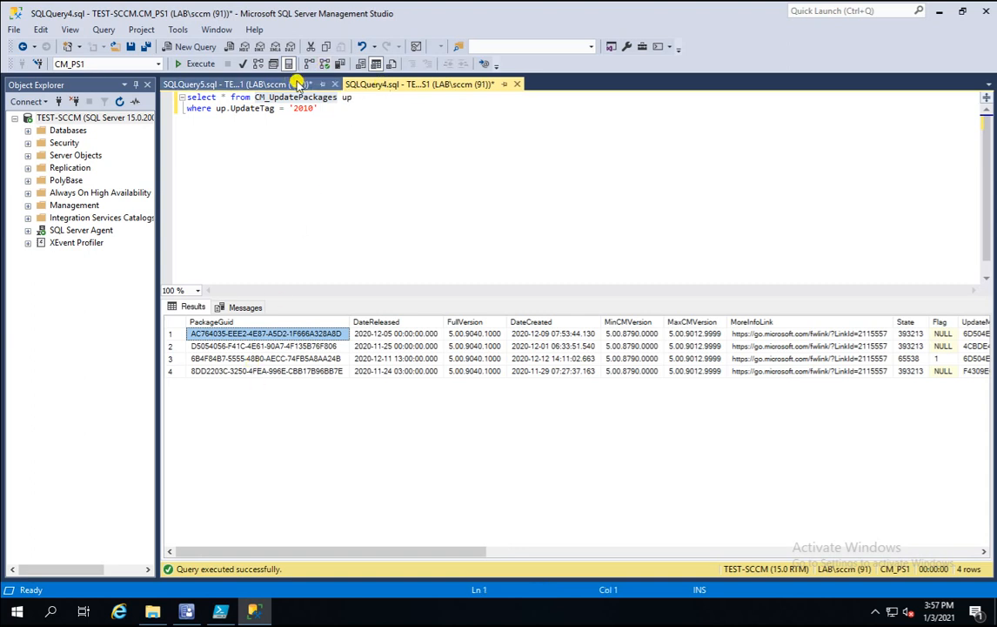
{"action": "left_click", "coordinate": [261, 83]}
{"action": "left_click", "coordinate": [201, 68]}
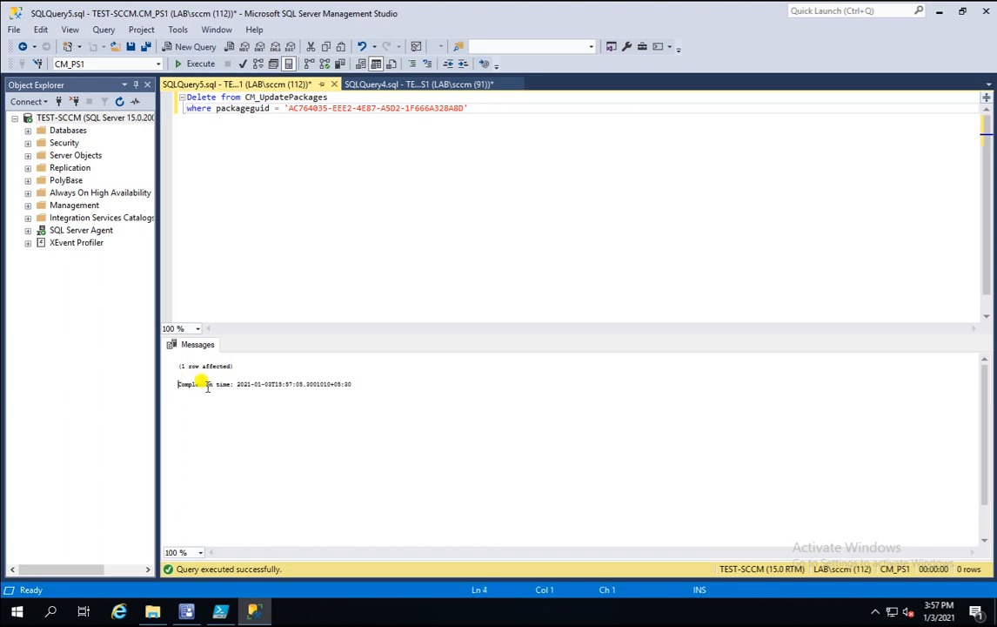
Step: Review the delete's completion message and rerun the full select query on CM_UpdatePackages for UpdateTag '2010'
{"action": "left_click_drag", "start_coordinate": [176, 381], "coordinate": [363, 383]}
{"action": "left_click", "coordinate": [391, 83]}
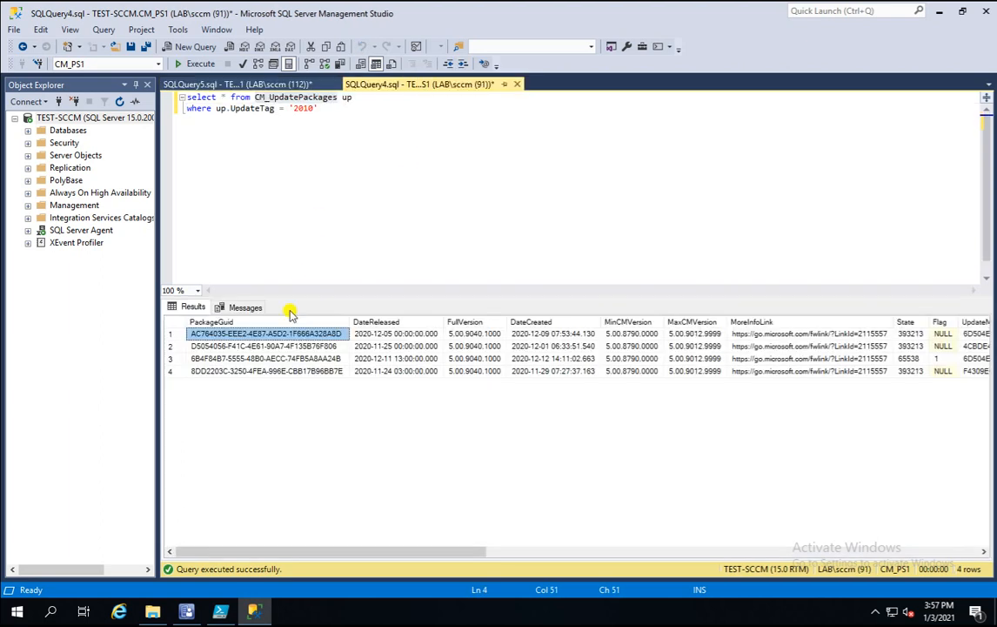
{"action": "left_click", "coordinate": [201, 64]}
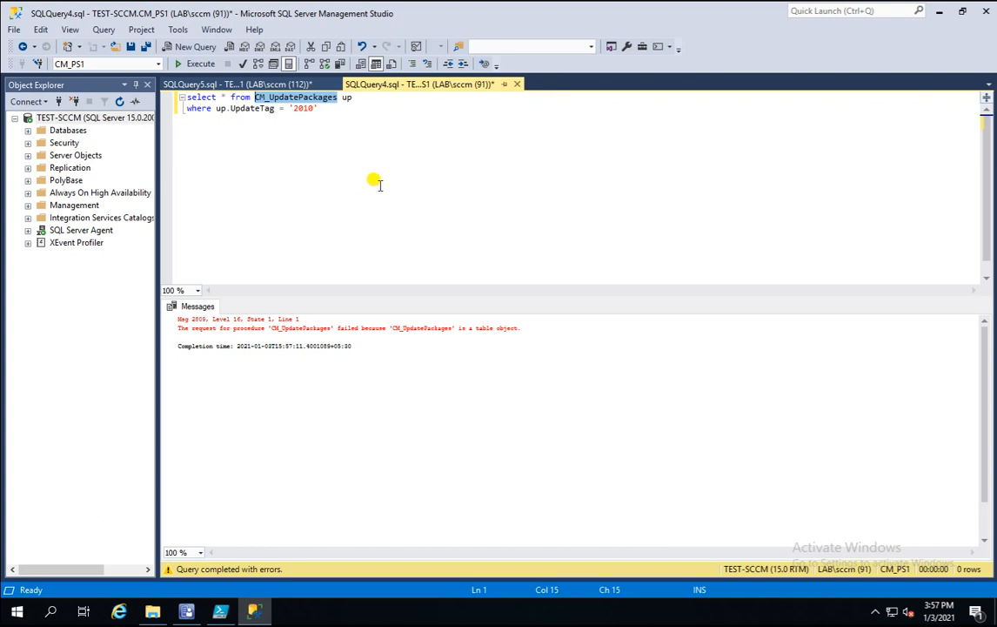
{"action": "left_click", "coordinate": [338, 162]}
{"action": "left_click", "coordinate": [184, 64]}
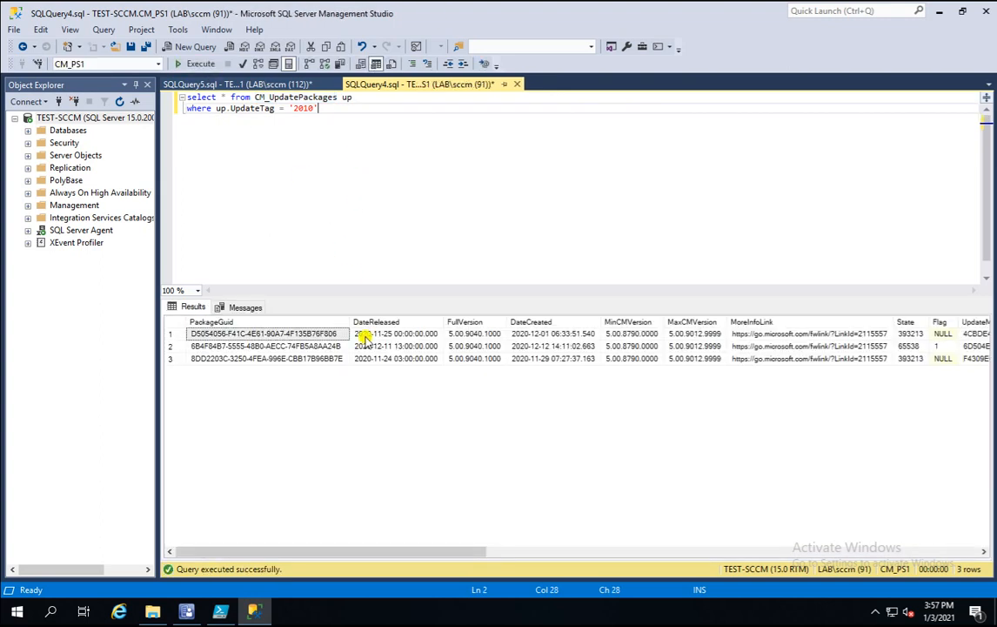
Step: Replace the GUID in the delete statement with the new first row's PackageGuid, D5054056-F41C-4E61-90A7-4F135B76F806, and run it
{"action": "left_click", "coordinate": [300, 335]}
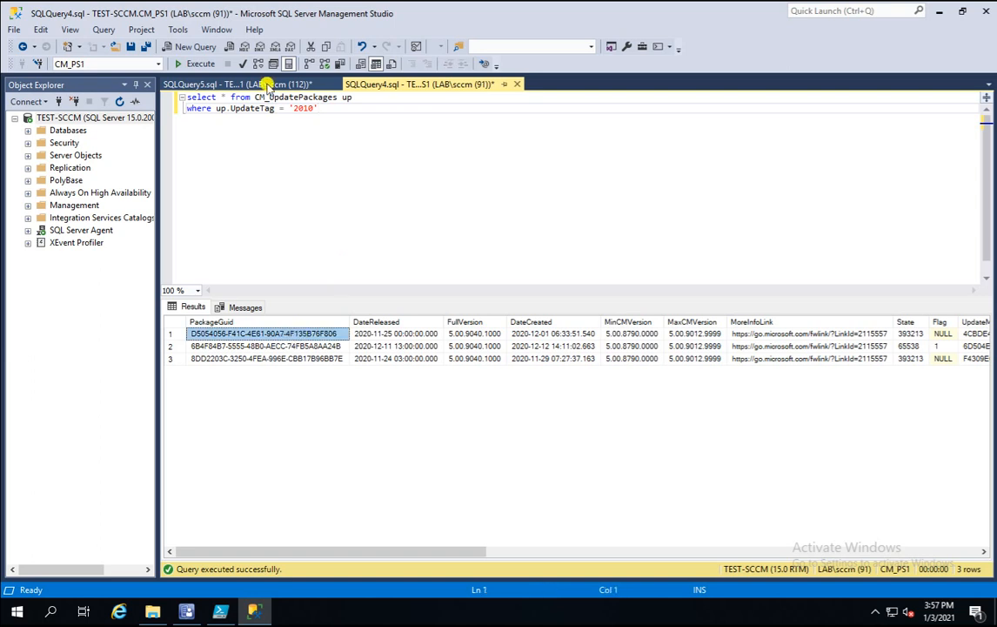
{"action": "left_click", "coordinate": [261, 83]}
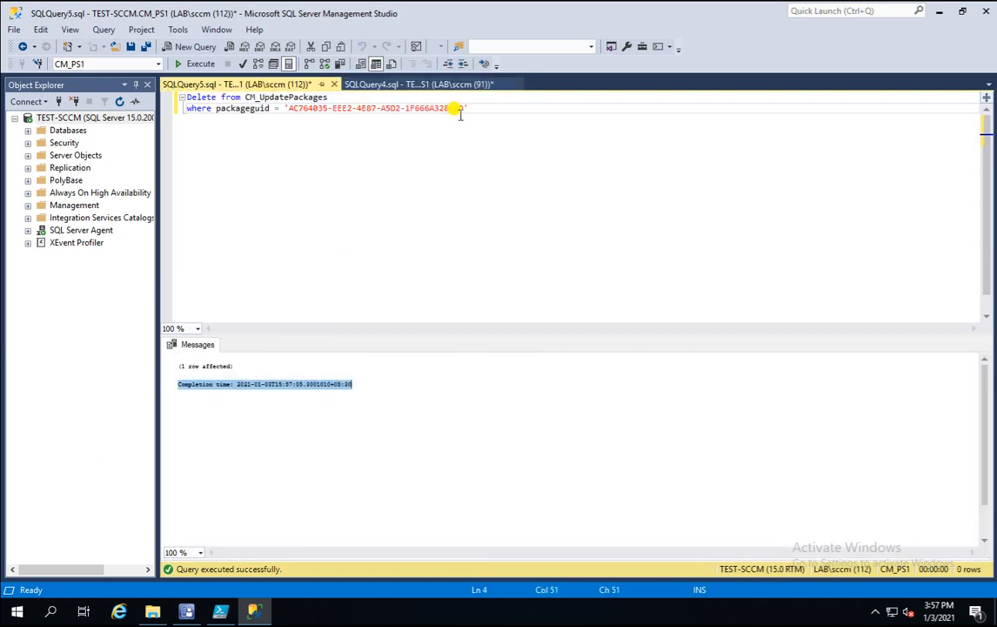
{"action": "left_click_drag", "start_coordinate": [464, 107], "coordinate": [288, 110]}
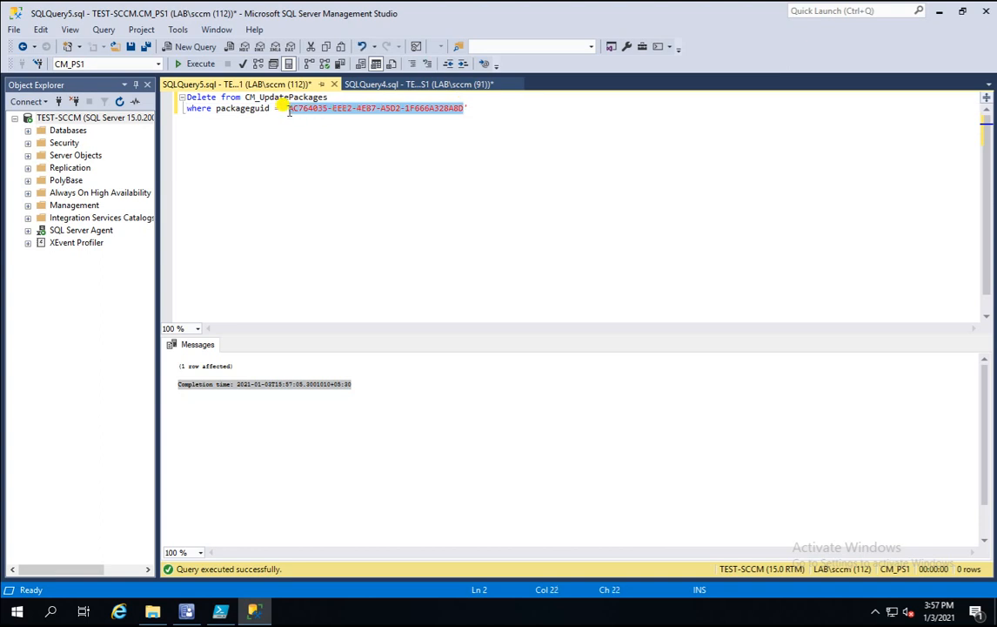
{"action": "type", "text": "D5054056-F41C-4E61-90A7-4F135B76F806"}
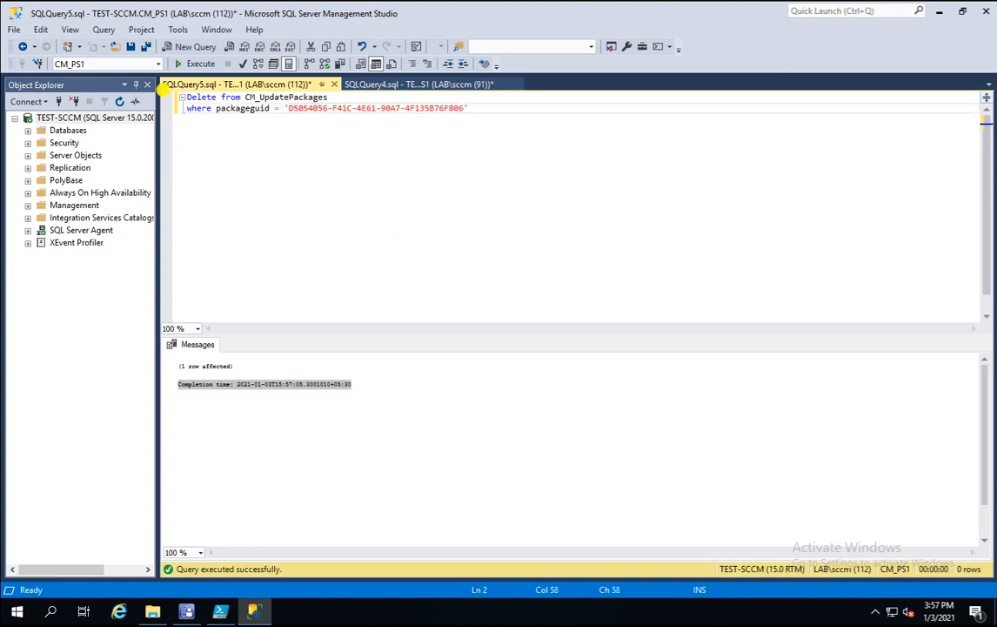
{"action": "left_click", "coordinate": [199, 66]}
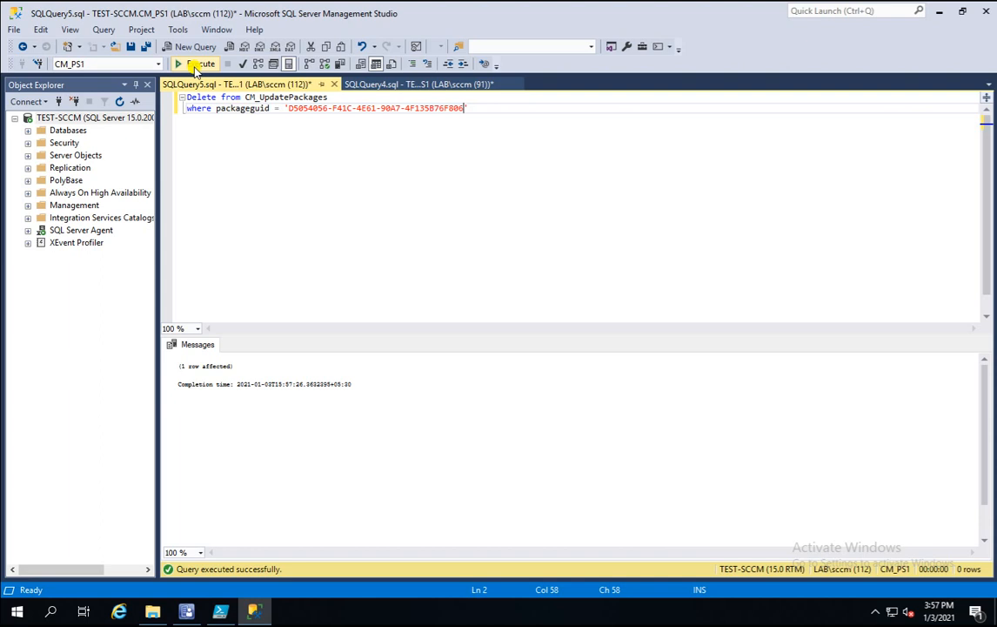
Step: Refresh the list of remaining 2010 packages by running the select query again
{"action": "left_click", "coordinate": [383, 86]}
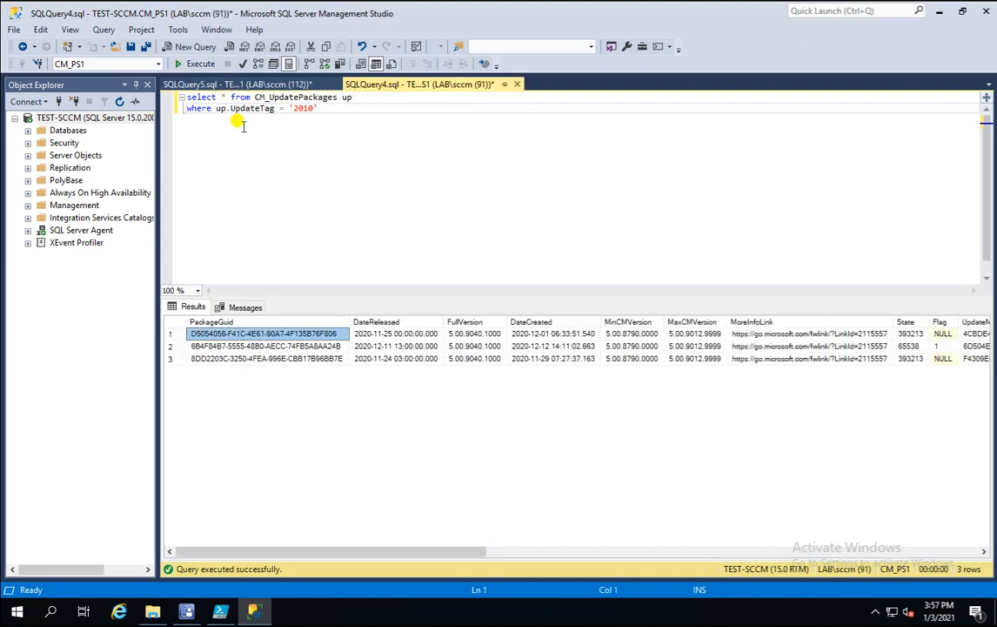
{"action": "left_click", "coordinate": [247, 132]}
{"action": "left_click", "coordinate": [182, 64]}
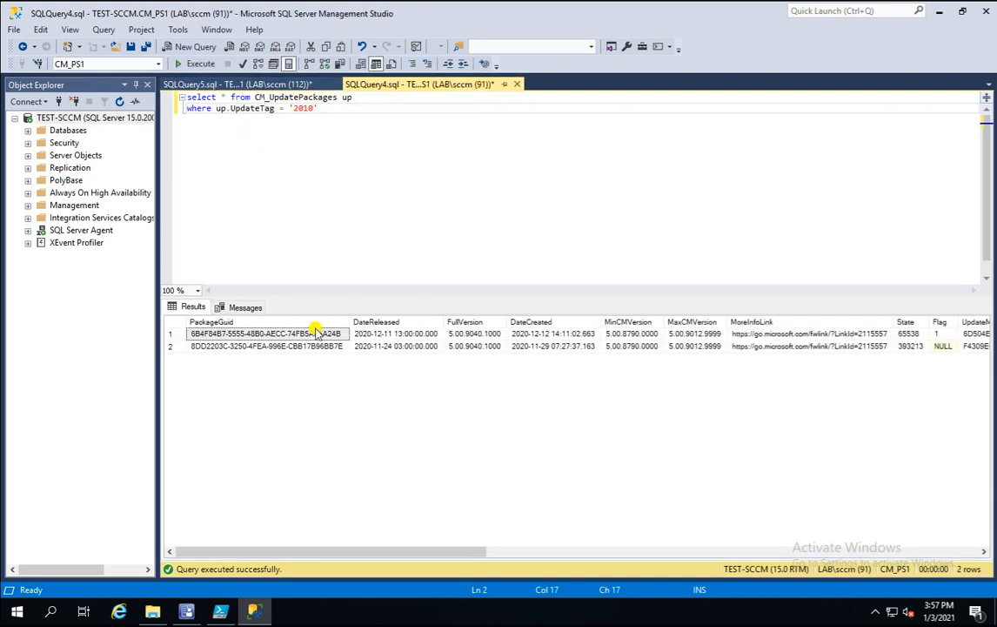
Step: Replace the GUID in the delete statement with the first listed package's, 6B4F84B7-5555-48B0-AECC-74FB5A8AA24B, and run it
{"action": "left_click", "coordinate": [311, 335]}
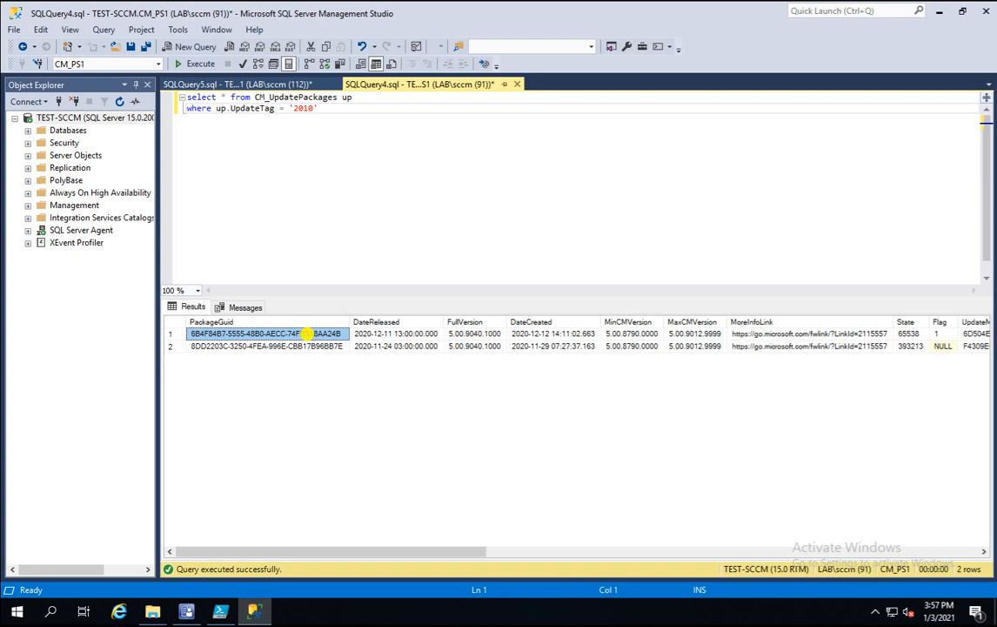
{"action": "left_click", "coordinate": [233, 84]}
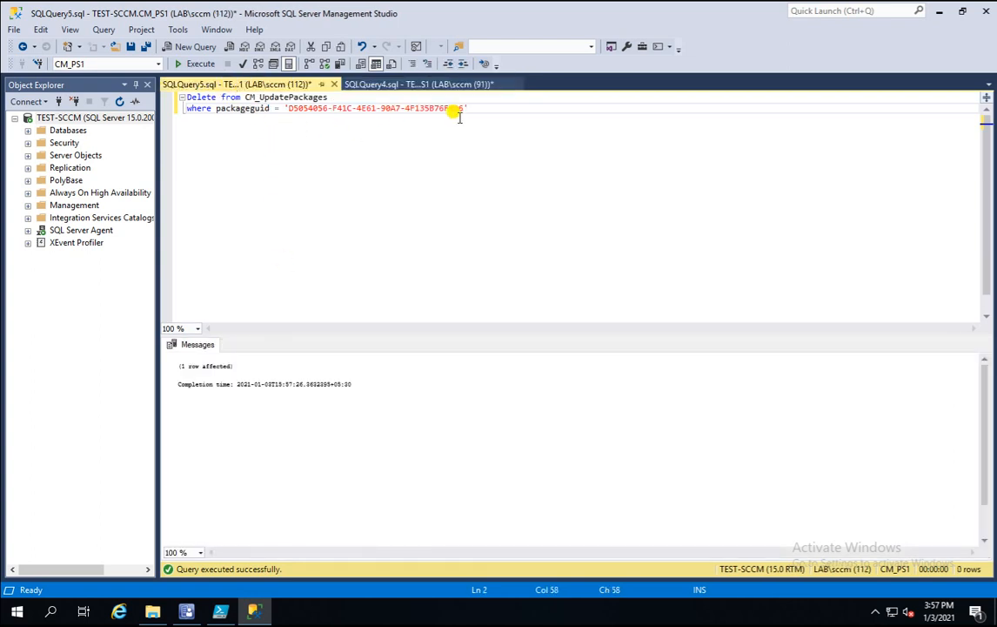
{"action": "left_click_drag", "start_coordinate": [462, 107], "coordinate": [290, 106]}
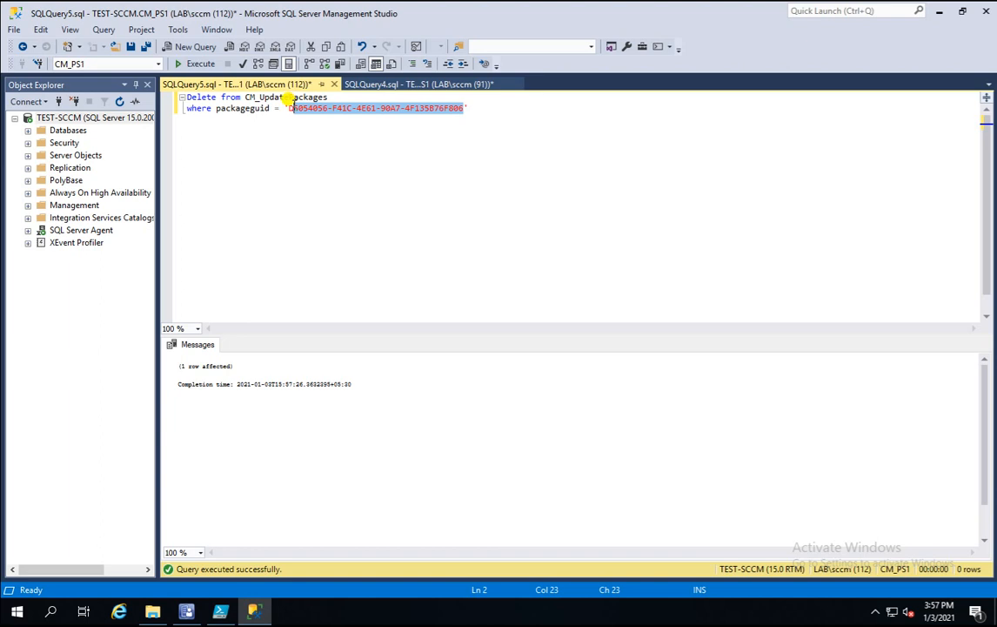
{"action": "type", "text": "6B4F84B7-5555-48B0-AECC-74FB5A8AA248"}
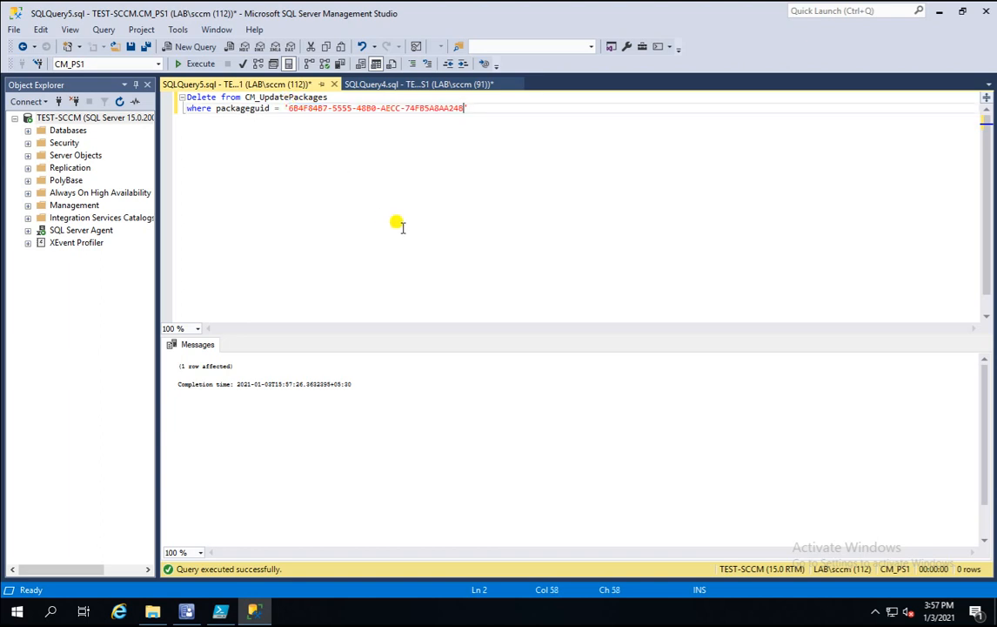
{"action": "left_click", "coordinate": [194, 64]}
Step: Replace the GUID in the delete statement with the last package's, 8DD2203C-3250-4FEA-996E-CBB17B96BB7E, and run it
{"action": "left_click", "coordinate": [396, 83]}
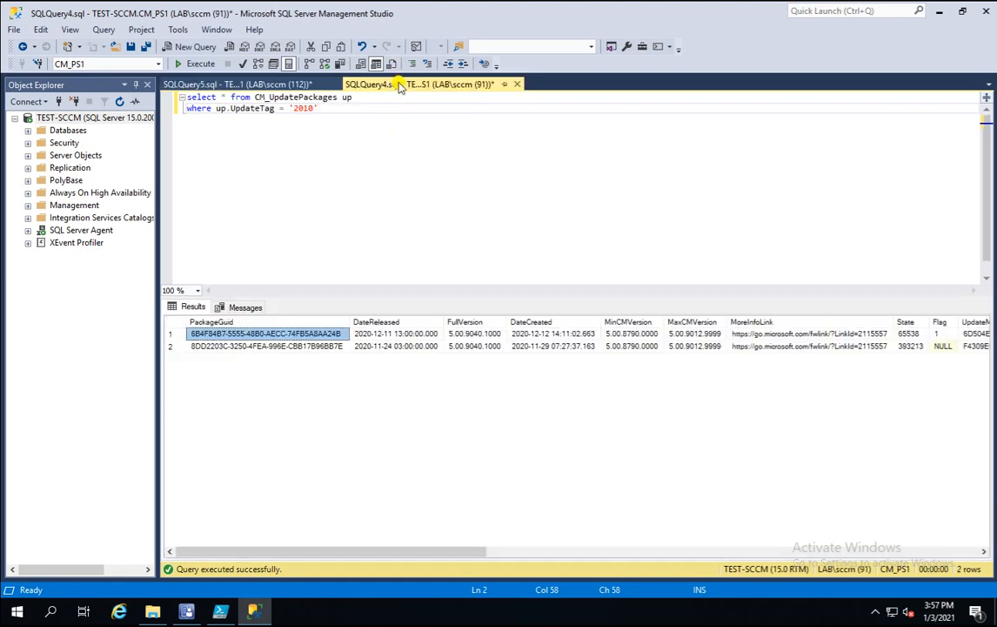
{"action": "left_click", "coordinate": [255, 348]}
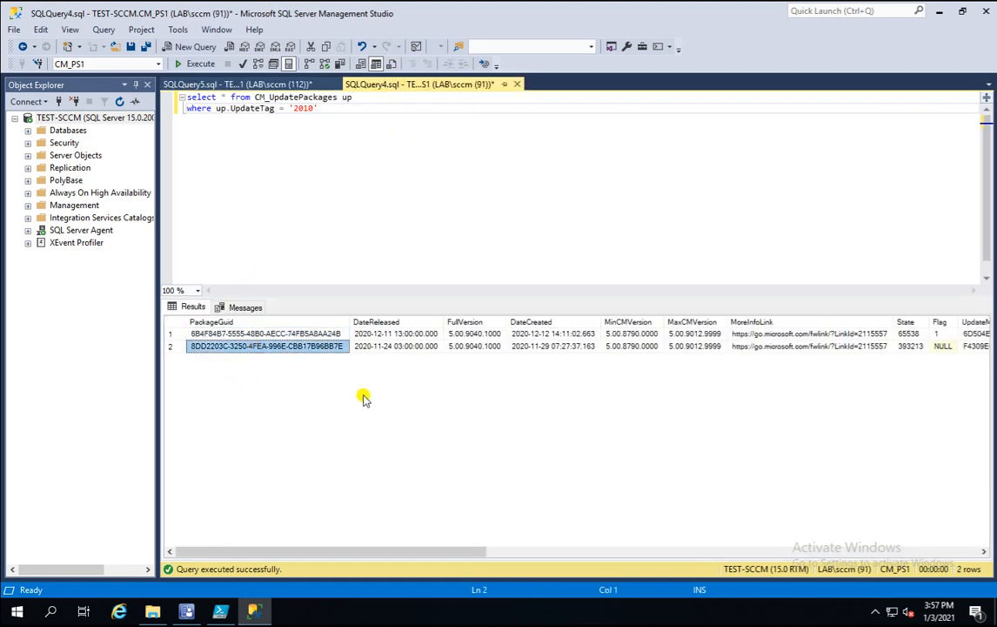
{"action": "left_click", "coordinate": [252, 84]}
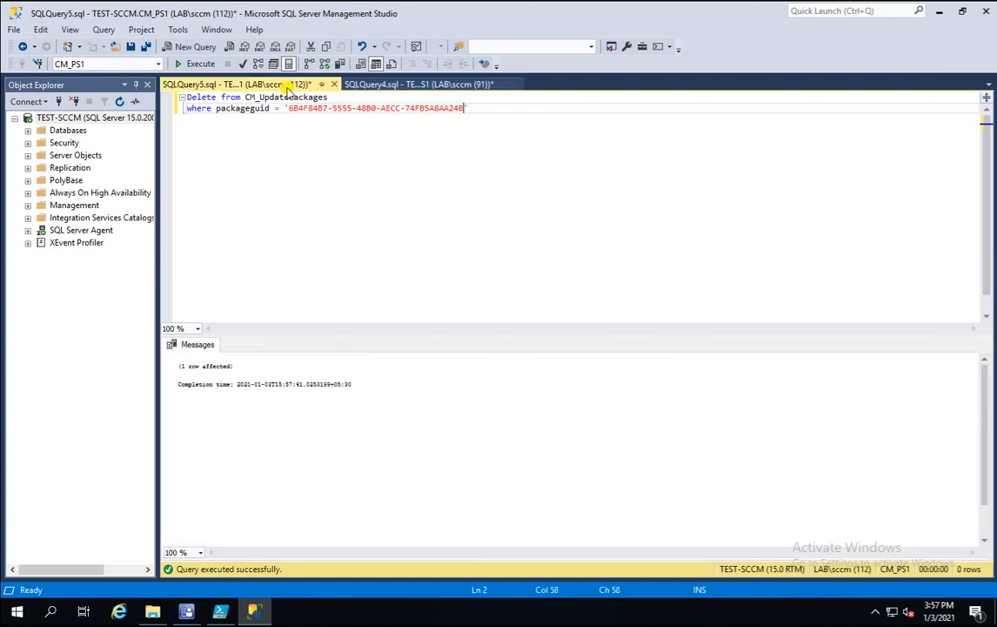
{"action": "left_click_drag", "start_coordinate": [464, 108], "coordinate": [289, 114]}
{"action": "type", "text": "8DD2203C-3250-4FEA-996E-CBB17B96BB7E"}
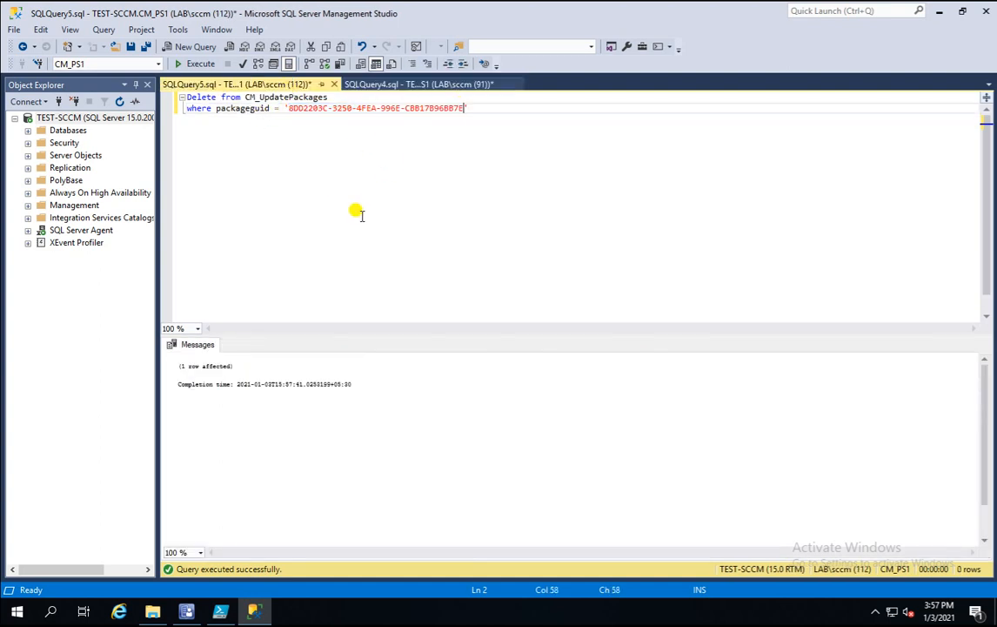
{"action": "left_click", "coordinate": [189, 63]}
{"action": "key", "text": "F5"}
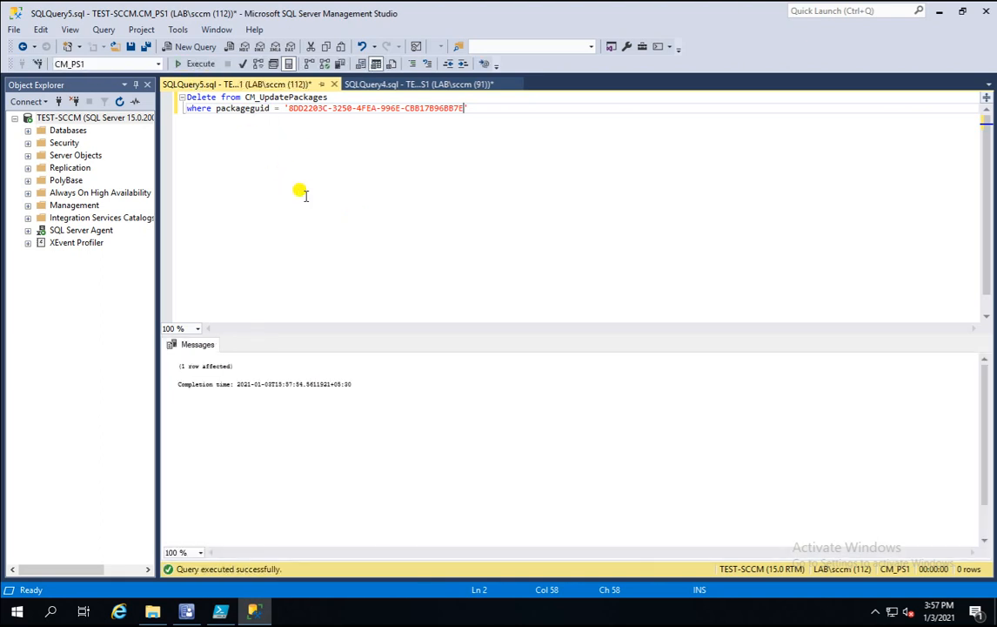
Step: Rerun the select query on CM_UpdatePackages to check for any remaining packages with UpdateTag '2010'
{"action": "left_click", "coordinate": [429, 84]}
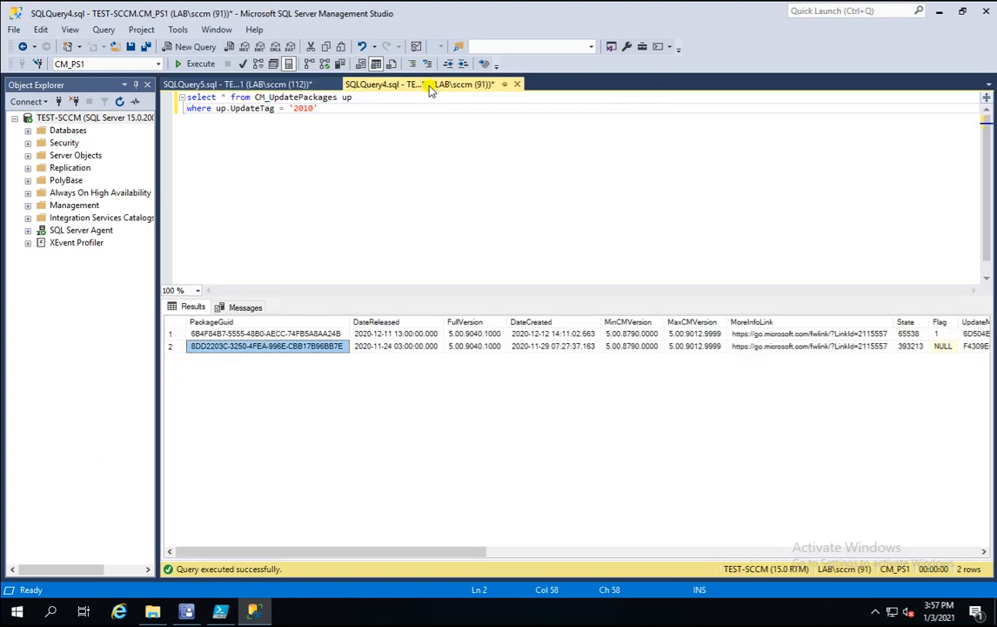
{"action": "left_click", "coordinate": [191, 64]}
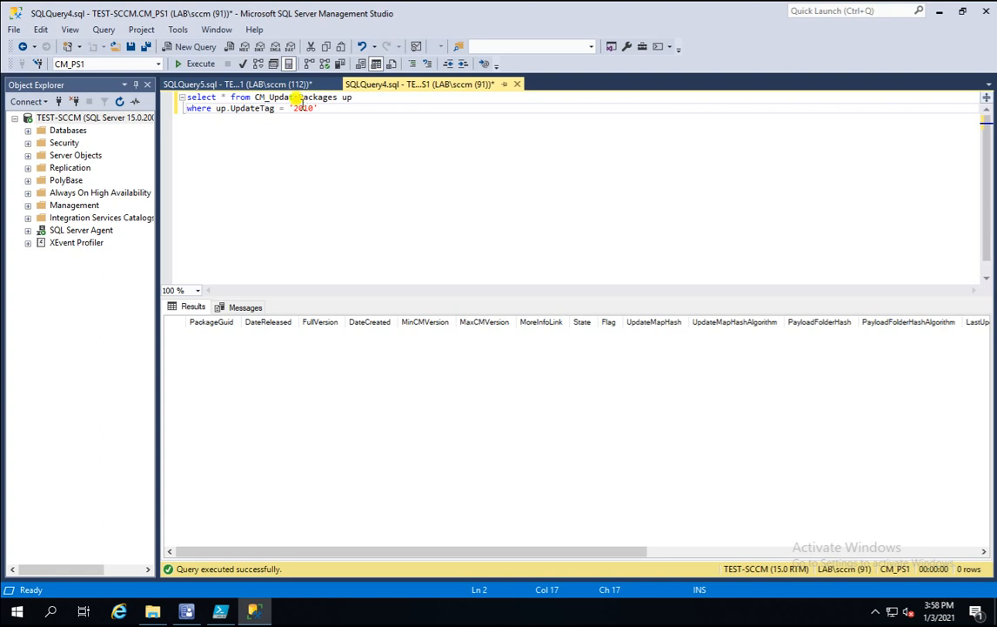
Step: Switch to the Configuration Manager console, reload the Updates and Servicing list and check it for the 2010 update
{"action": "left_click", "coordinate": [188, 612]}
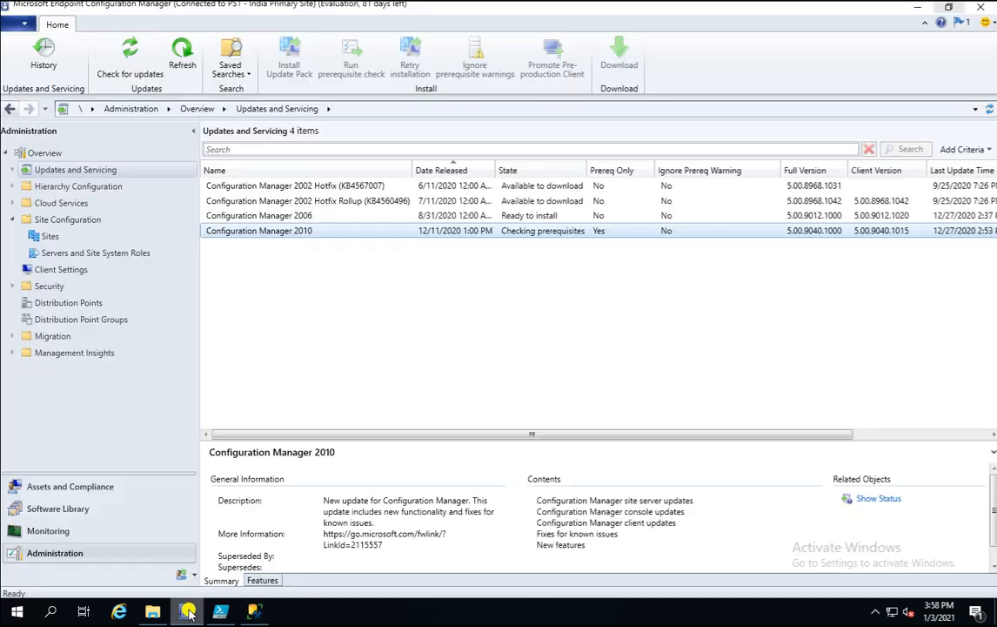
{"action": "left_click", "coordinate": [81, 187]}
{"action": "left_click", "coordinate": [66, 170]}
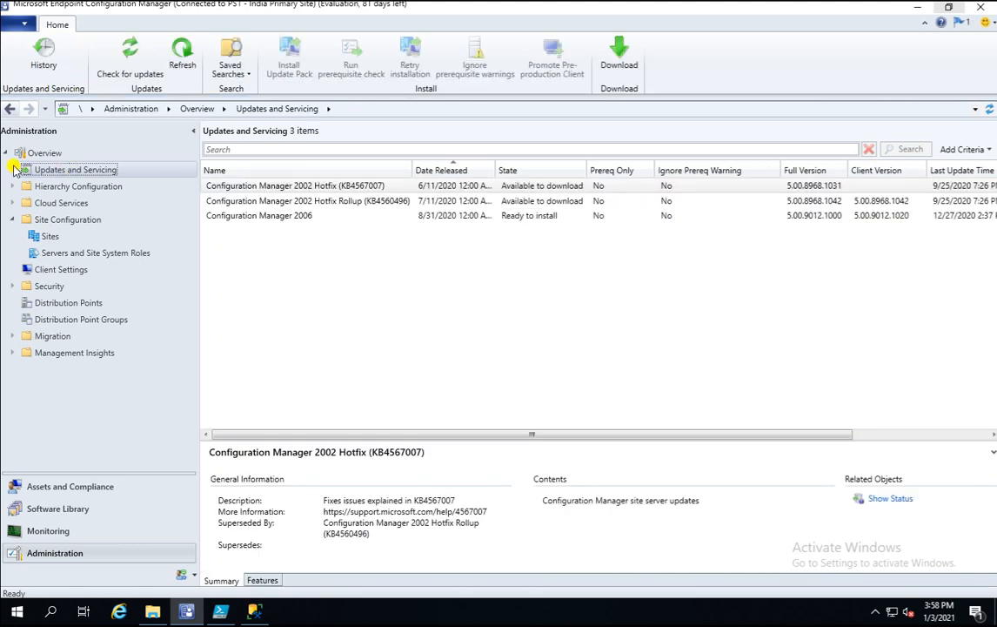
{"action": "left_click", "coordinate": [313, 216]}
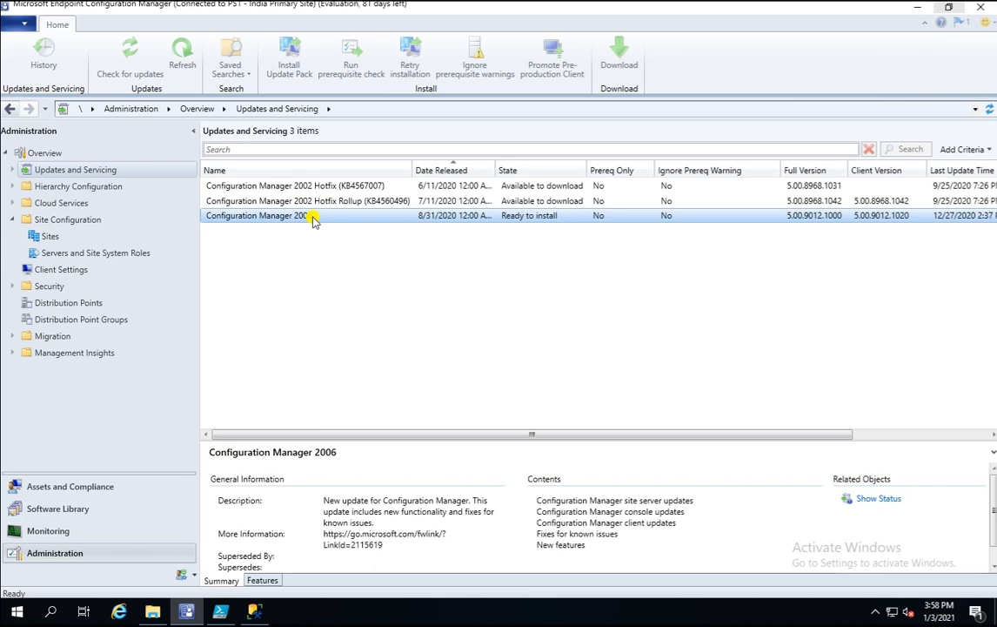
{"action": "left_click", "coordinate": [12, 170]}
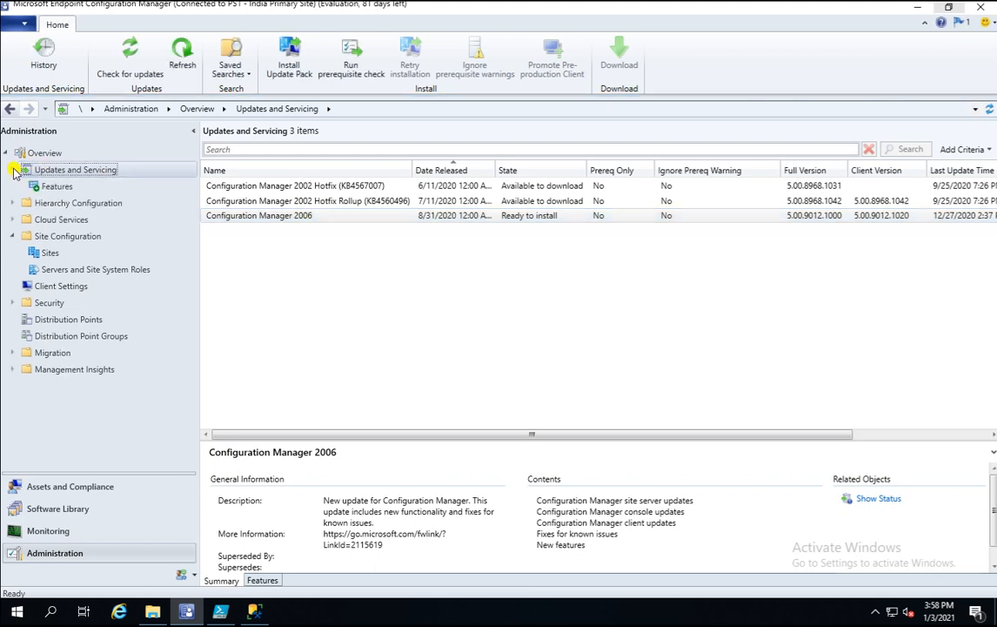
{"action": "left_click", "coordinate": [329, 280]}
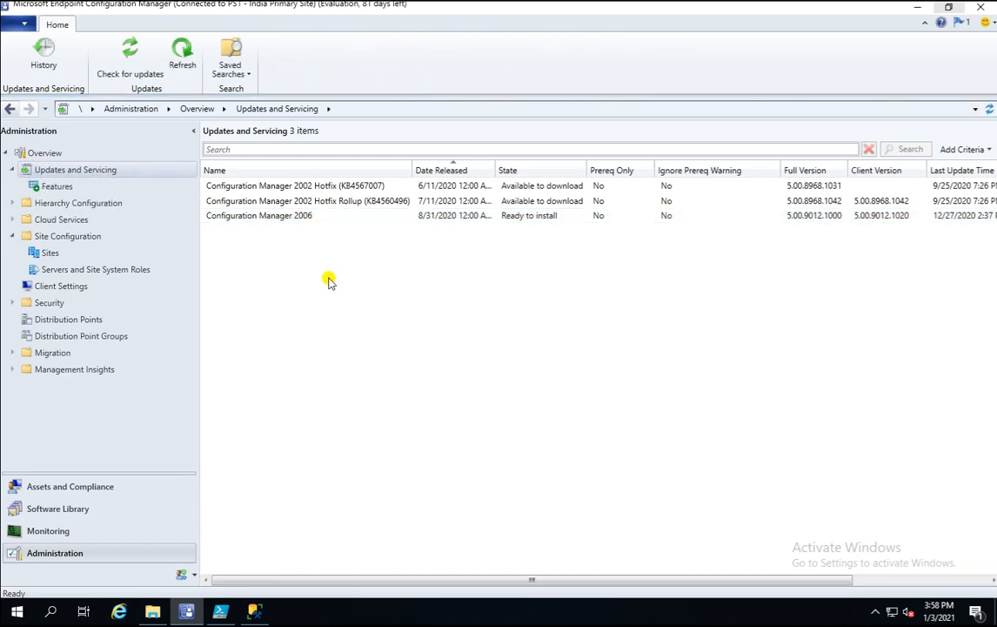
Step: Run a check for updates, reload the Updates and Servicing list and select Configuration Manager 2010
{"action": "left_click", "coordinate": [126, 67]}
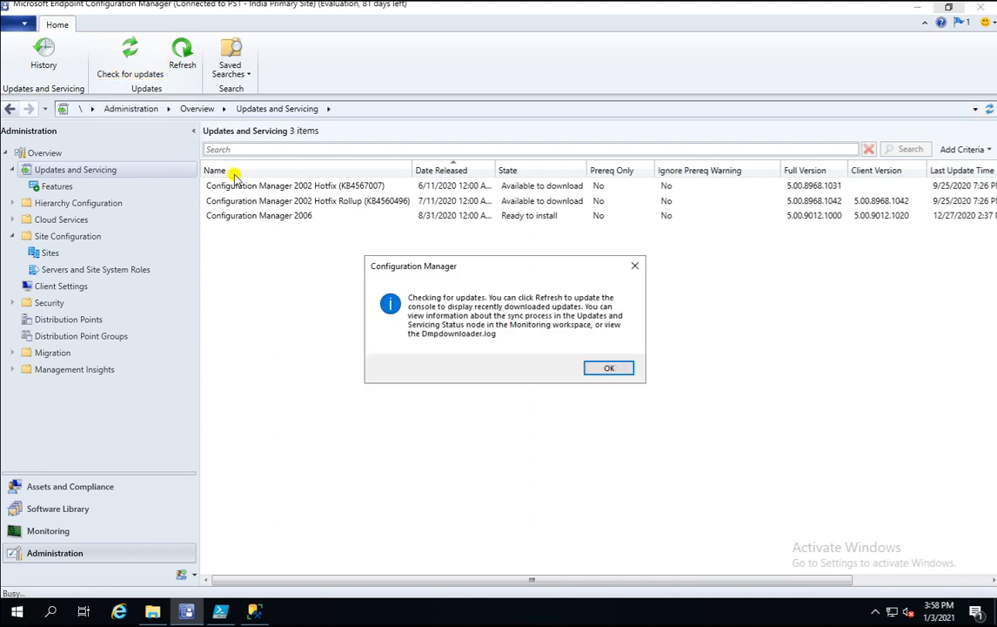
{"action": "left_click", "coordinate": [602, 369]}
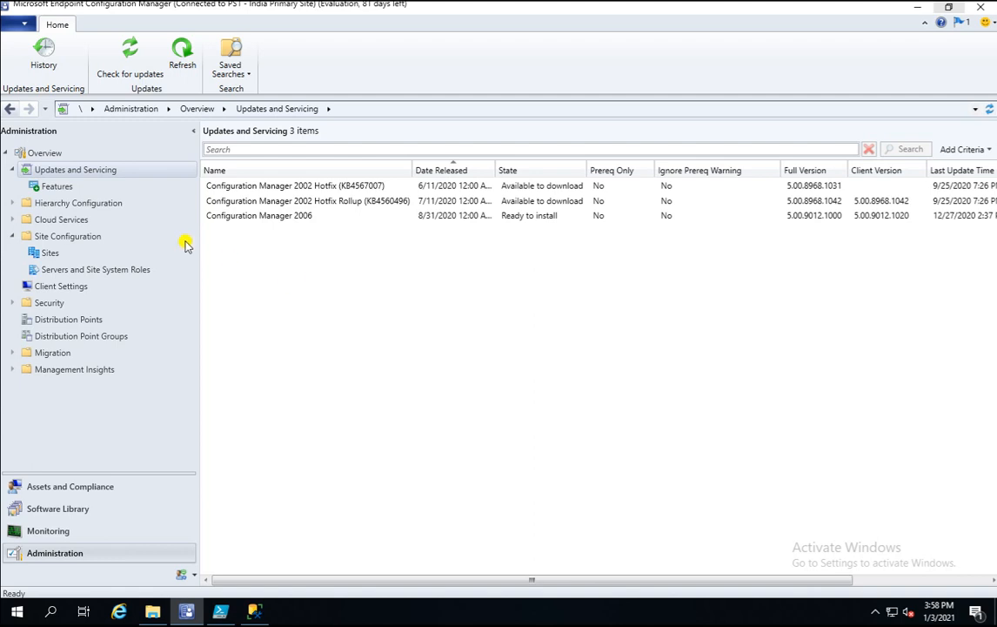
{"action": "left_click", "coordinate": [61, 187]}
{"action": "left_click", "coordinate": [107, 170]}
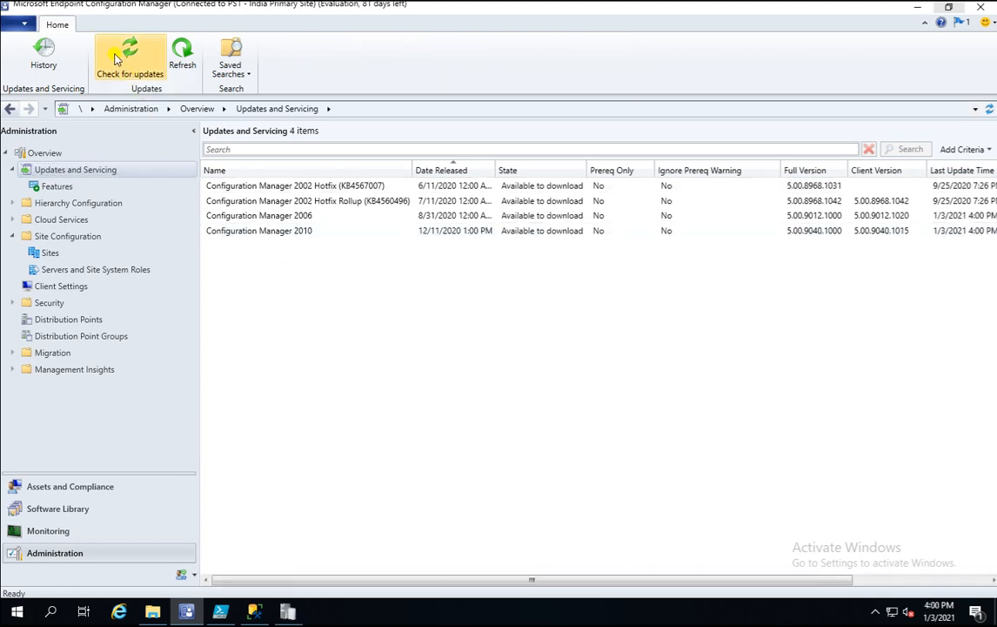
{"action": "left_click", "coordinate": [291, 231]}
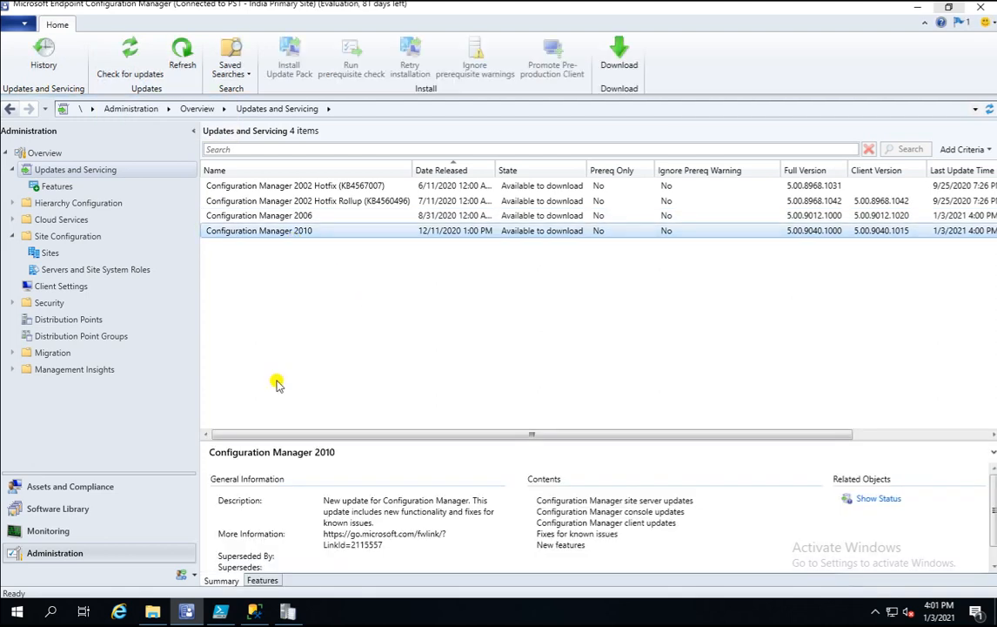
Step: Switch to File Explorer and reopen the EasySetupPayload folder from its parent, Microsoft Configuration Manager
{"action": "left_click", "coordinate": [152, 612]}
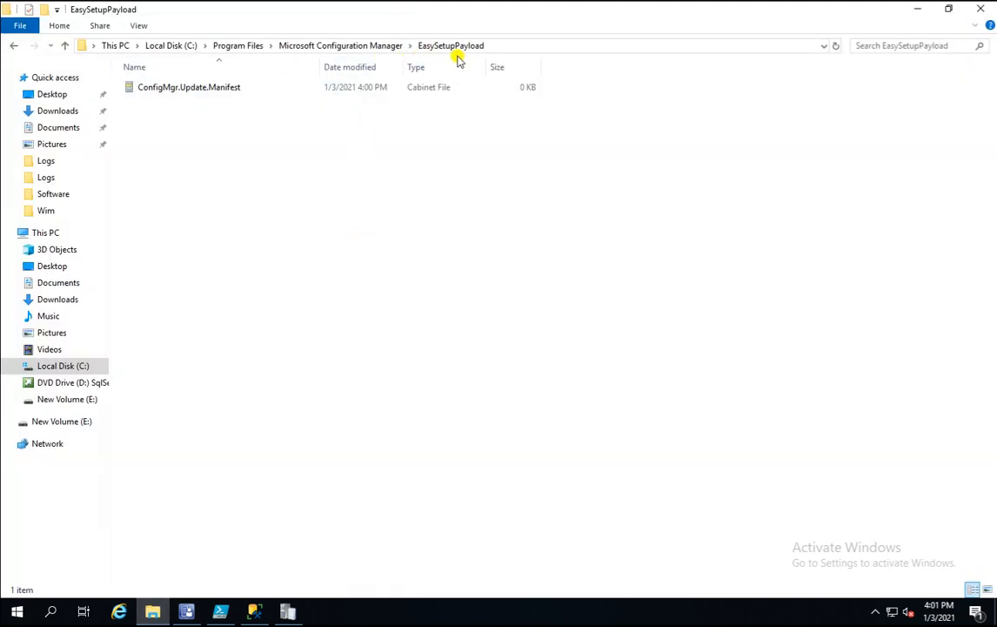
{"action": "left_click_drag", "start_coordinate": [280, 193], "coordinate": [374, 43]}
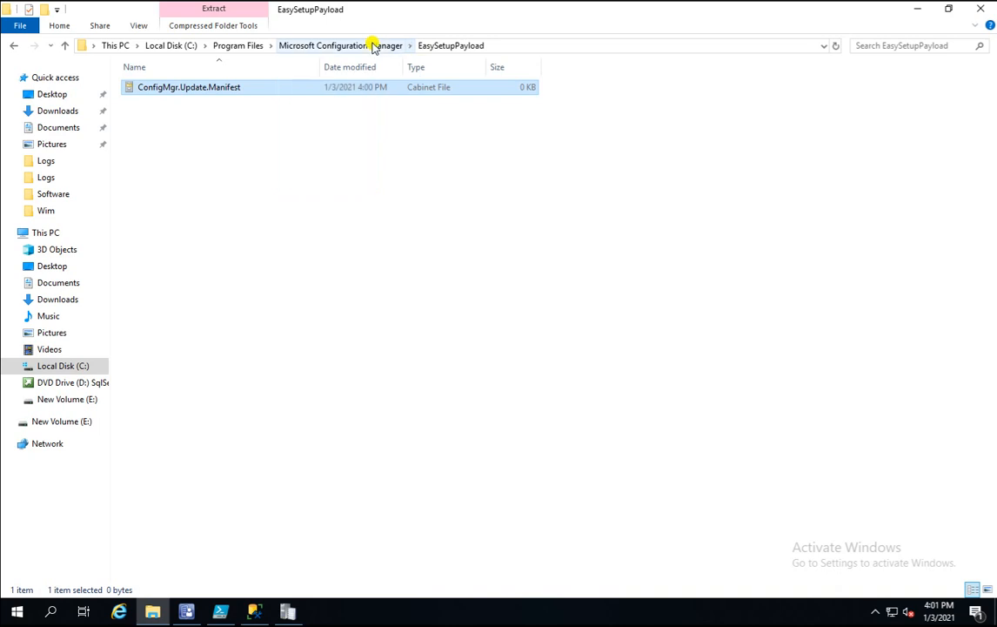
{"action": "left_click", "coordinate": [375, 46]}
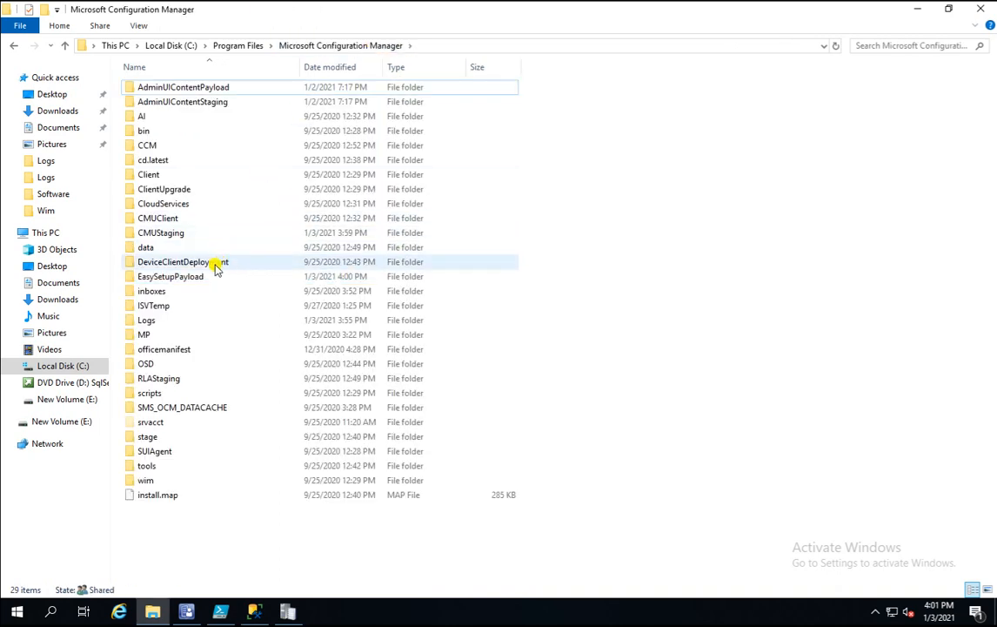
{"action": "double_click", "coordinate": [195, 276]}
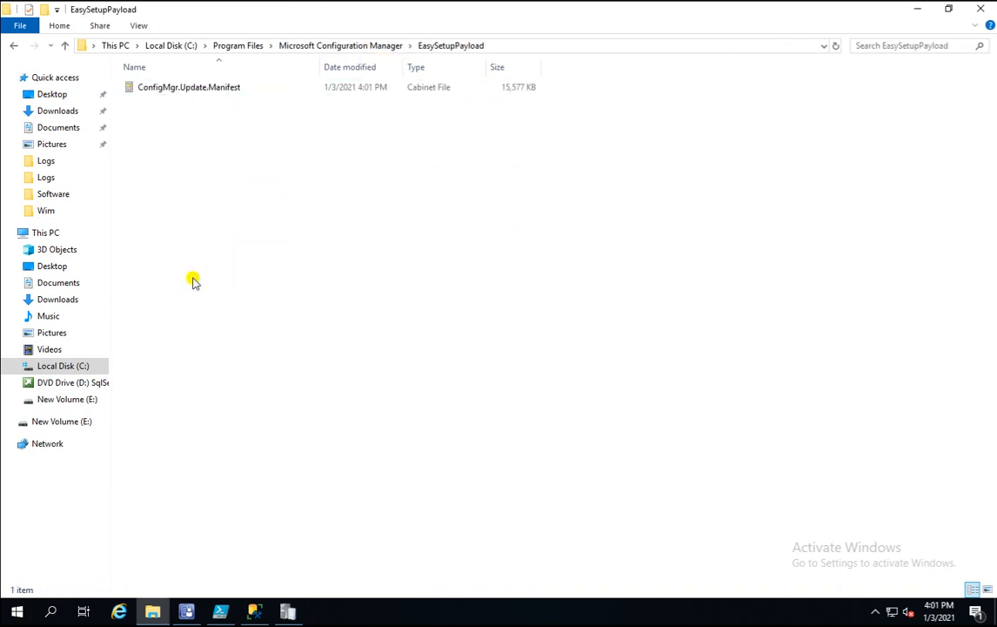
Step: Refresh the EasySetupPayload folder repeatedly to follow the download of the update files
{"action": "right_click", "coordinate": [244, 141]}
{"action": "left_click", "coordinate": [305, 195]}
{"action": "right_click", "coordinate": [270, 120]}
{"action": "left_click", "coordinate": [327, 176]}
{"action": "right_click", "coordinate": [266, 167]}
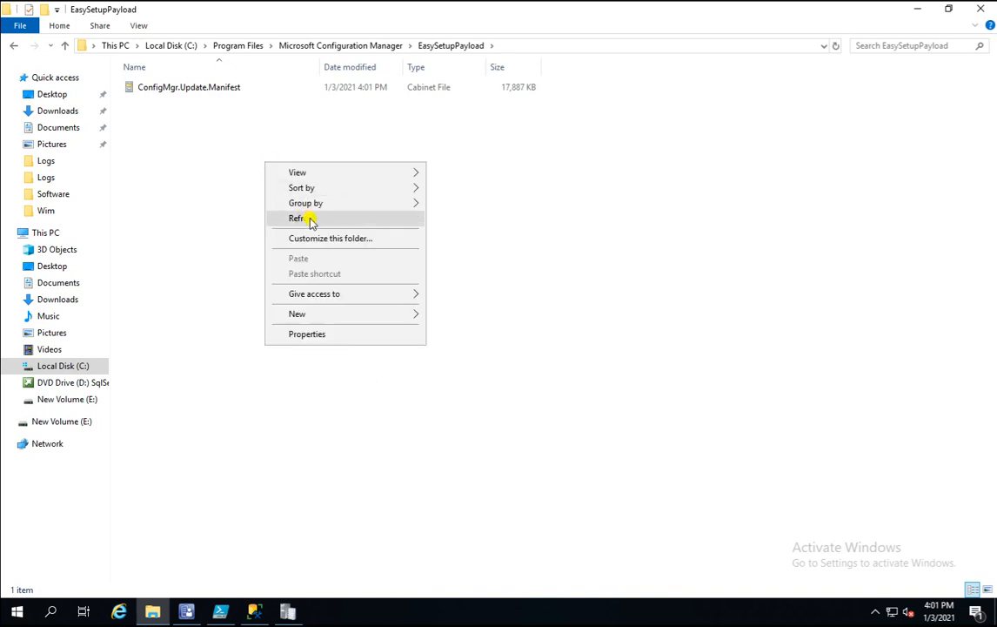
{"action": "left_click", "coordinate": [309, 221]}
{"action": "right_click", "coordinate": [256, 184]}
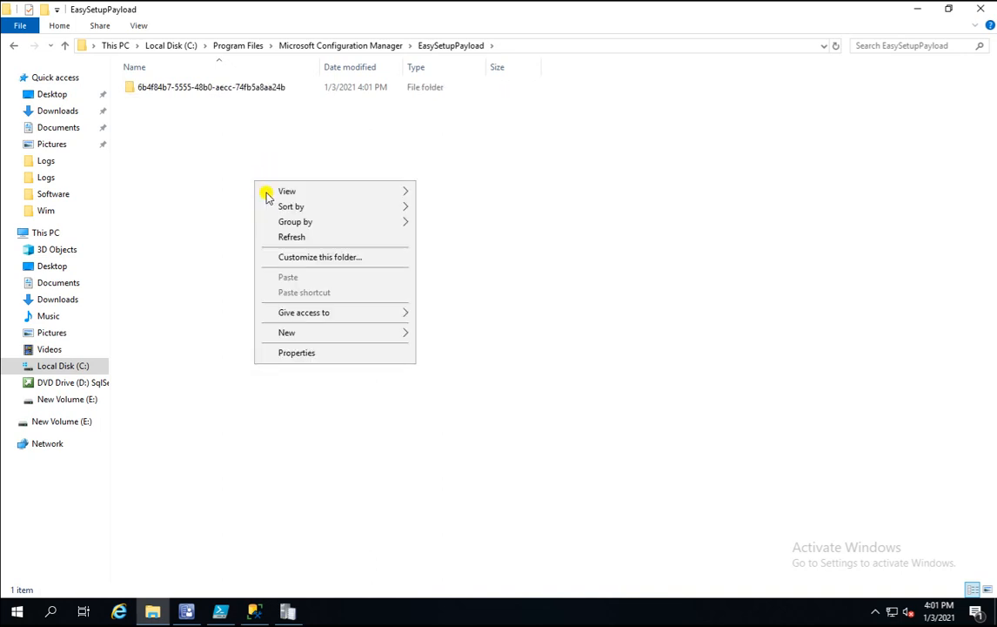
{"action": "left_click", "coordinate": [305, 238]}
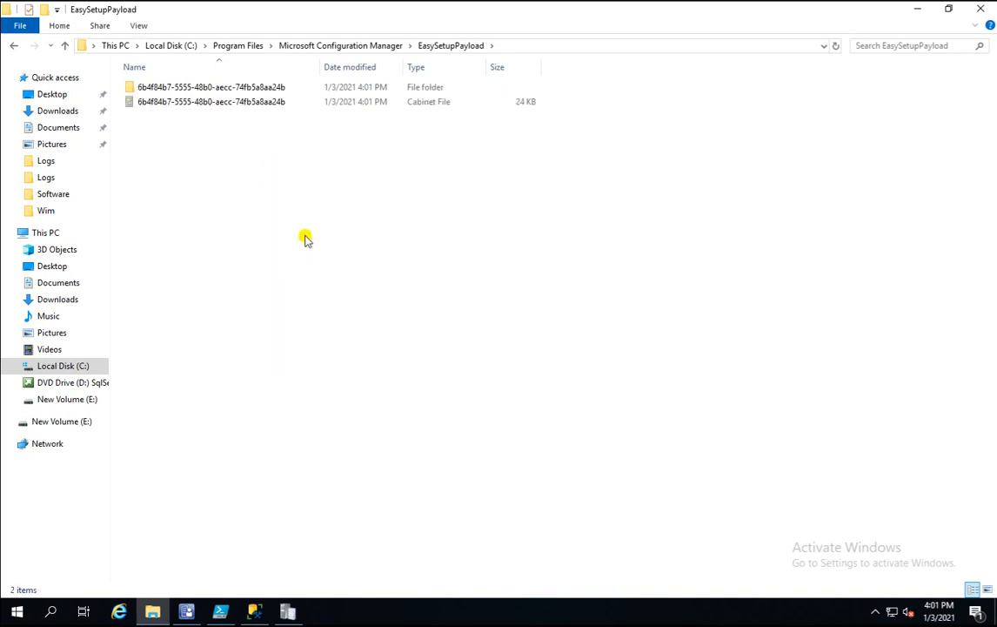
Step: Inspect the 6b4f84b7-5555-48b0-aecc-74fb5a8aa24b folder, return to EasySetupPayload and refresh it to follow the cabinet file's download
{"action": "double_click", "coordinate": [238, 89]}
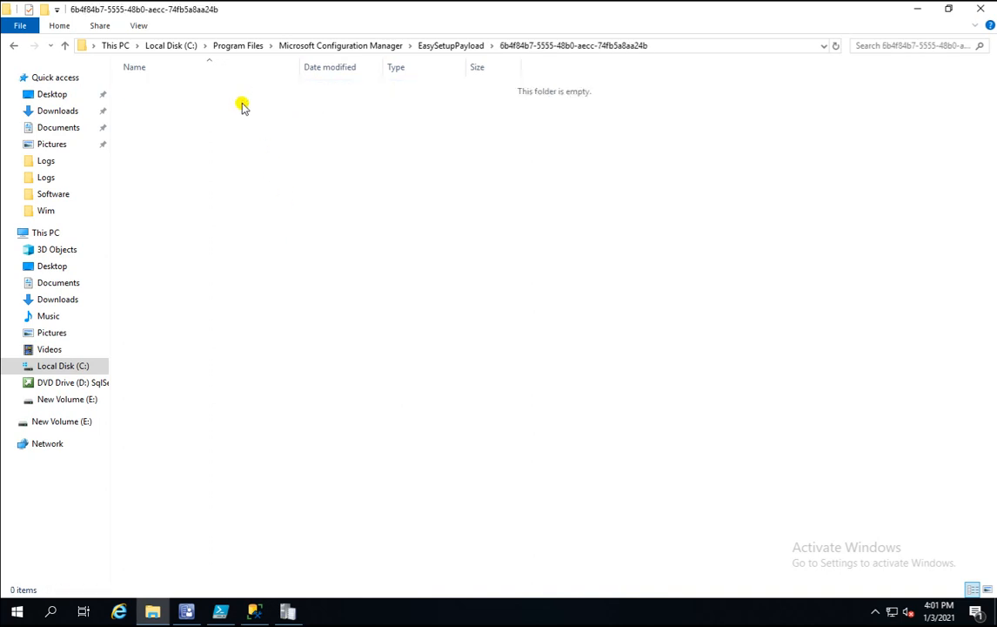
{"action": "left_click", "coordinate": [453, 46]}
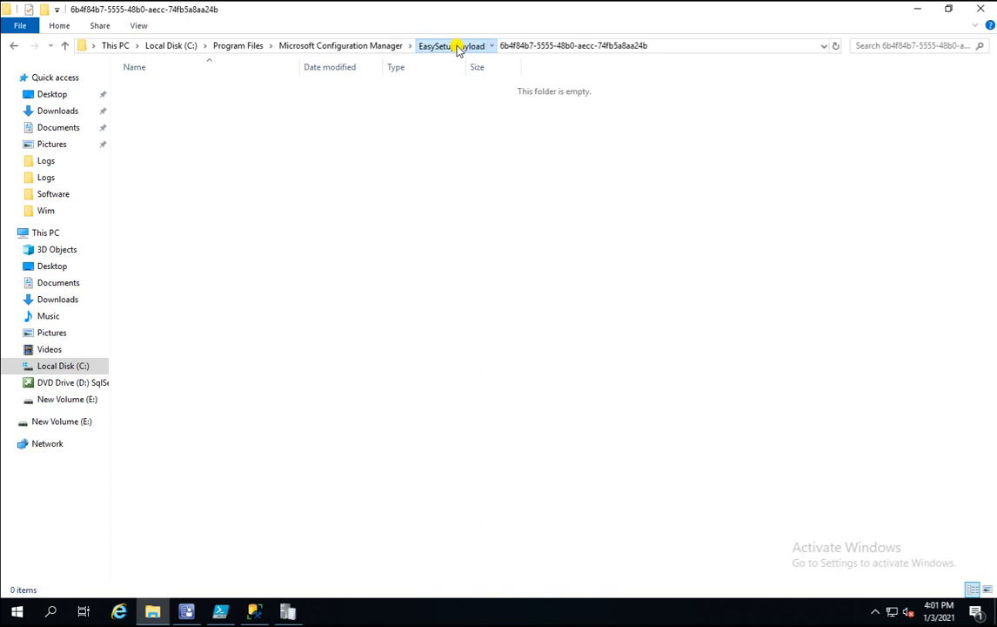
{"action": "right_click", "coordinate": [201, 162]}
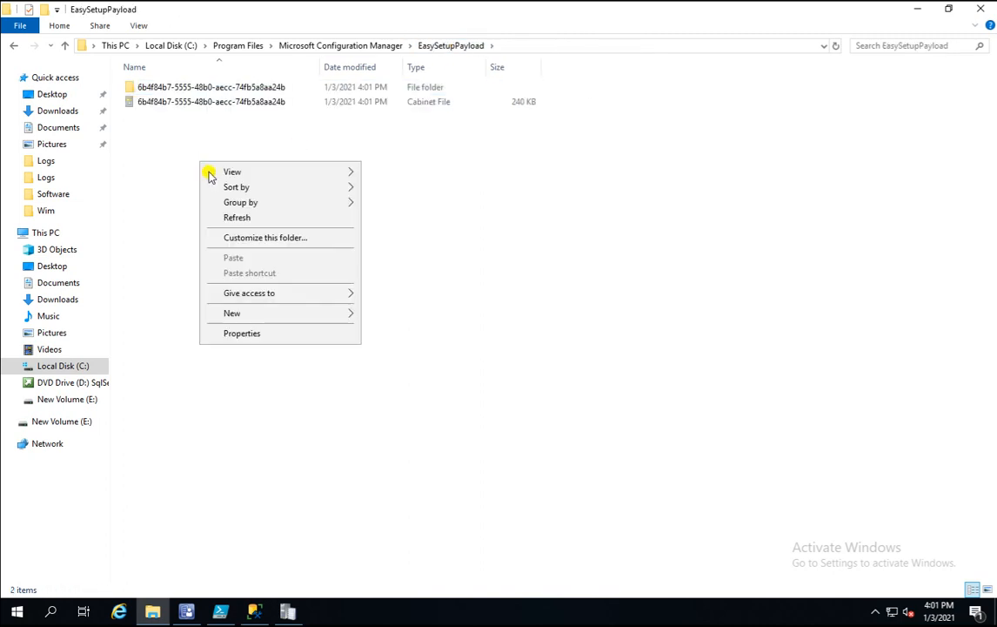
{"action": "left_click", "coordinate": [244, 217]}
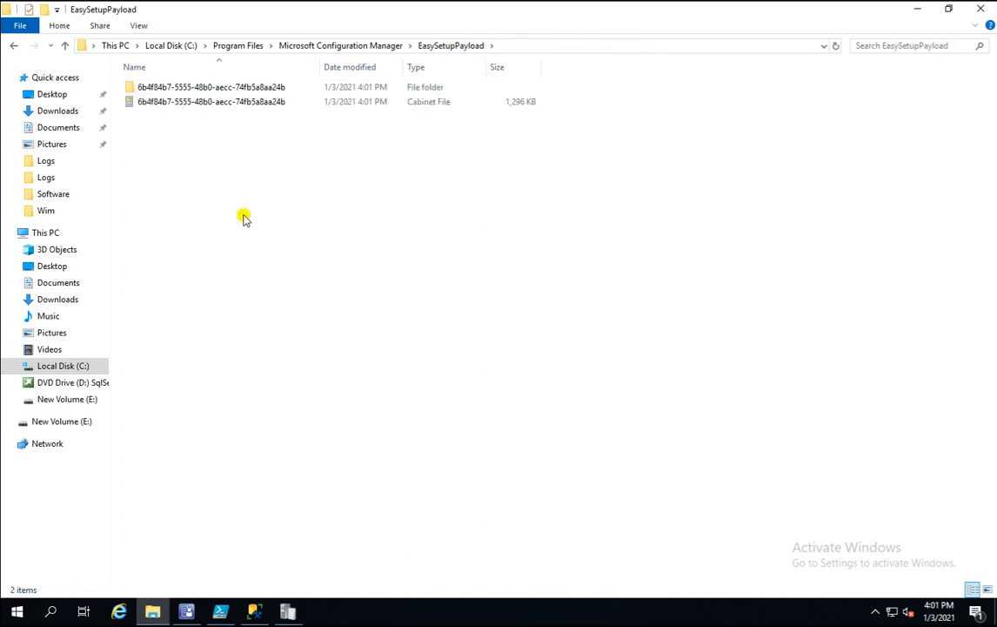
{"action": "right_click", "coordinate": [244, 217]}
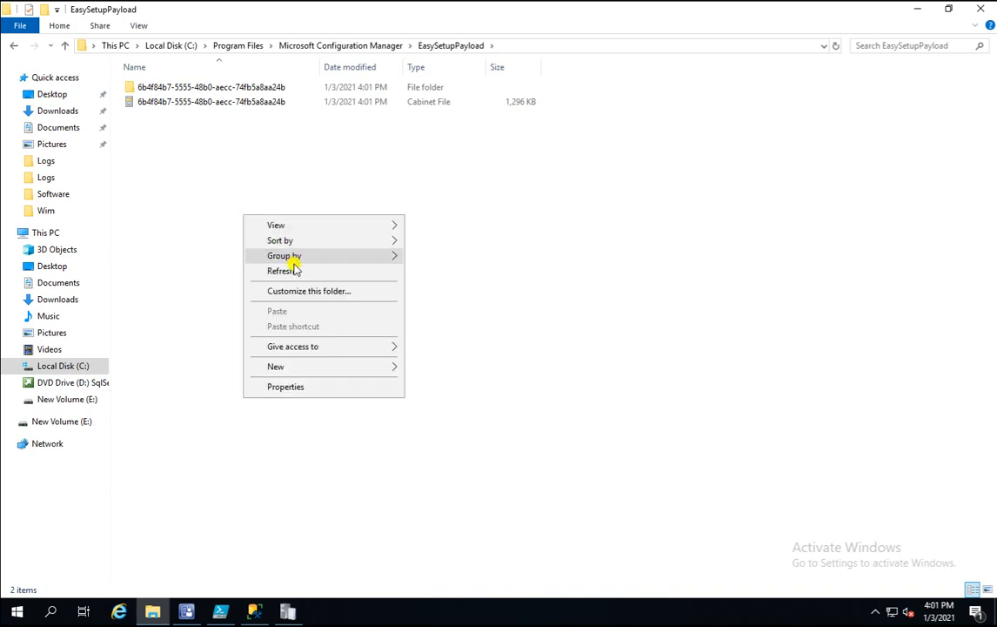
{"action": "left_click", "coordinate": [306, 272]}
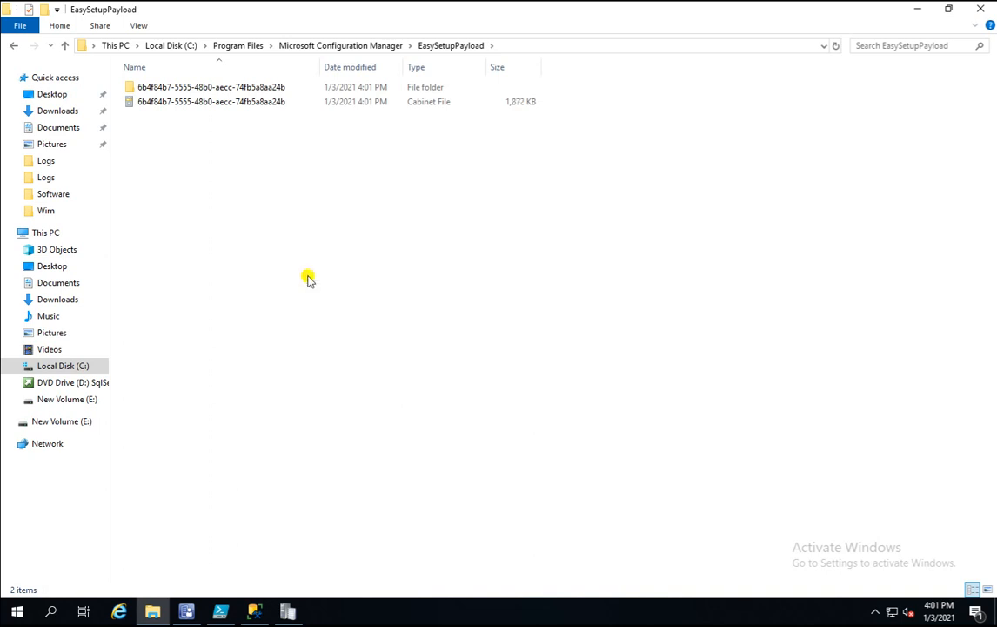
Step: Recheck the contents of the 6b4f84b7-5555-48b0-aecc-74fb5a8aa24b folder and switch back to the Configuration Manager console
{"action": "double_click", "coordinate": [253, 86]}
{"action": "key", "text": "alt+Left"}
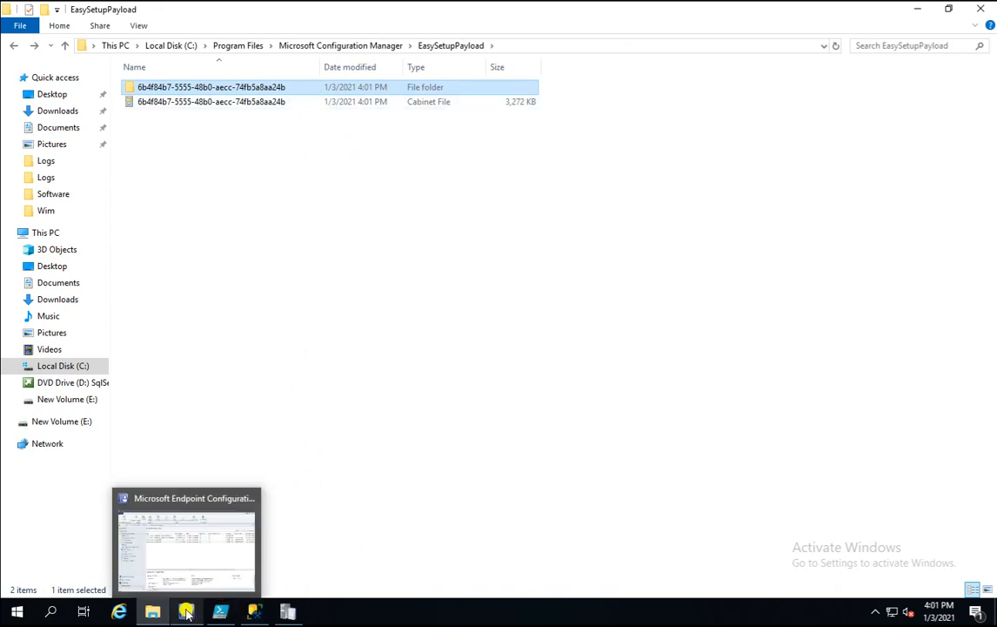
{"action": "left_click", "coordinate": [186, 613]}
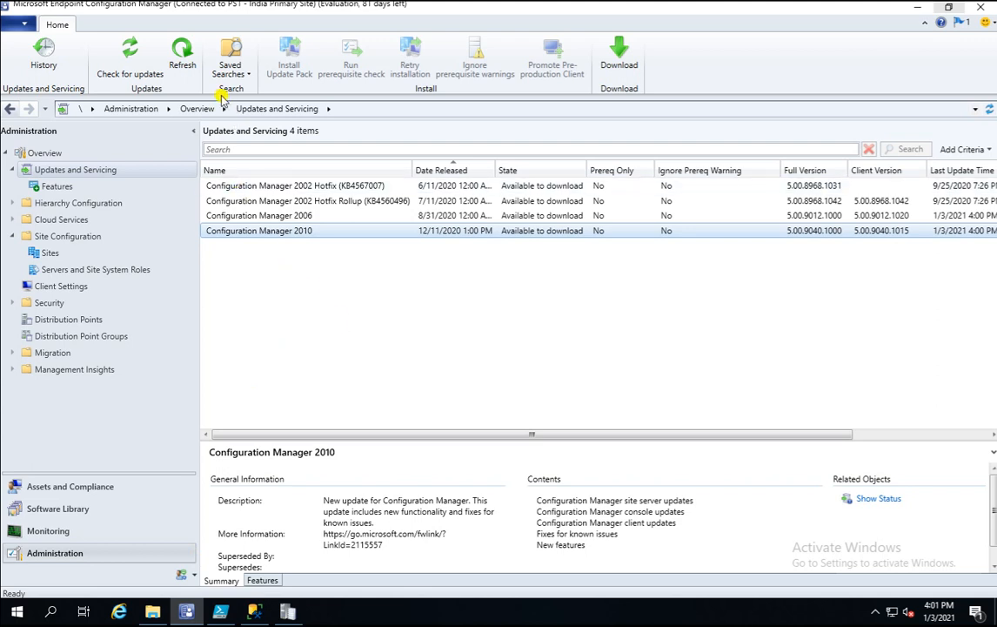
Step: Refresh the Updates and Servicing list and check the state and available actions of Configuration Manager 2010
{"action": "left_click", "coordinate": [183, 57]}
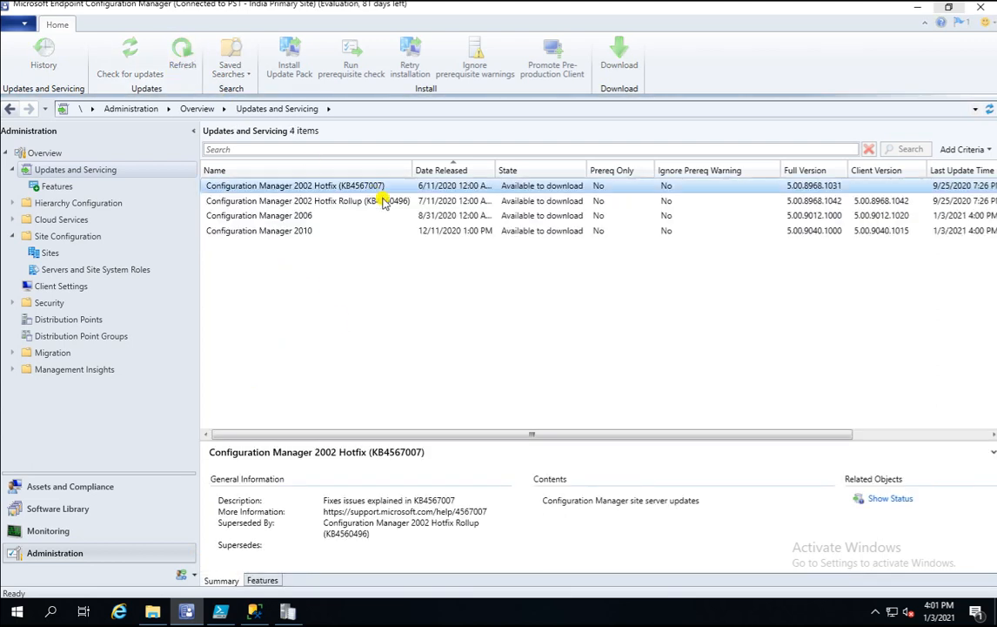
{"action": "left_click", "coordinate": [308, 235]}
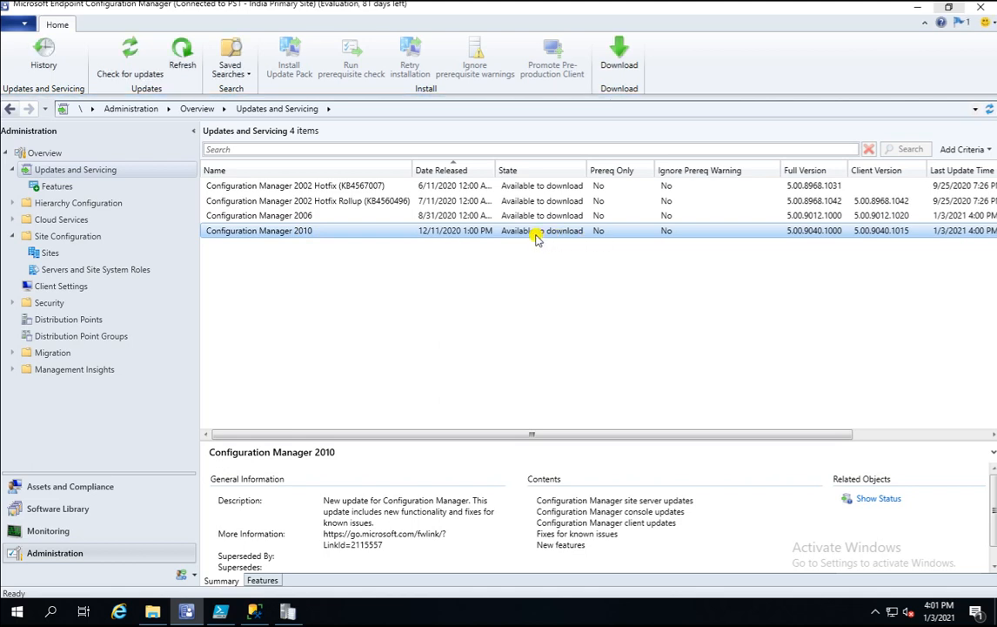
{"action": "right_click", "coordinate": [348, 233]}
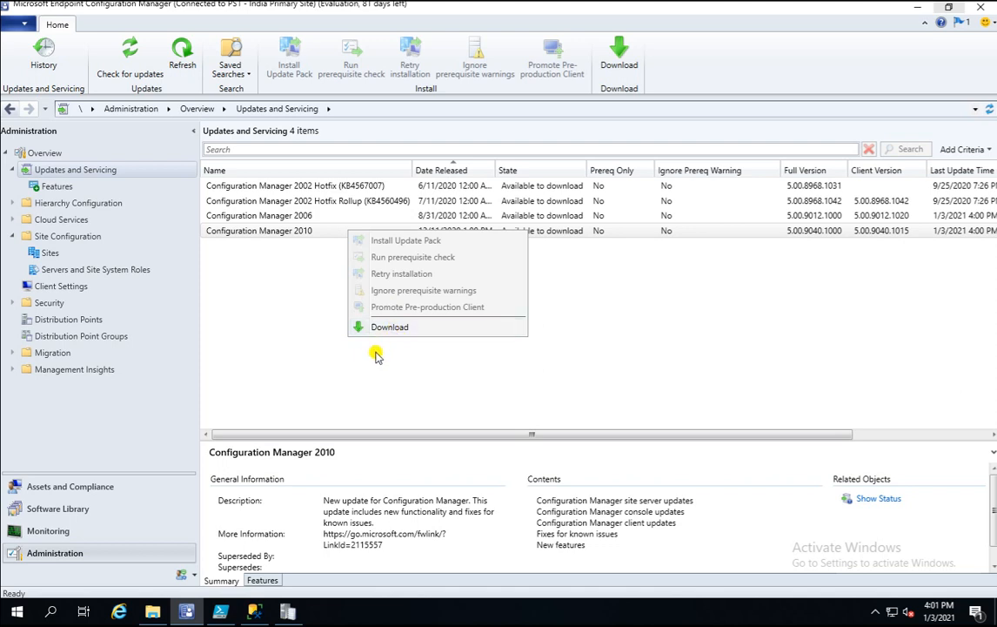
{"action": "left_click", "coordinate": [360, 383]}
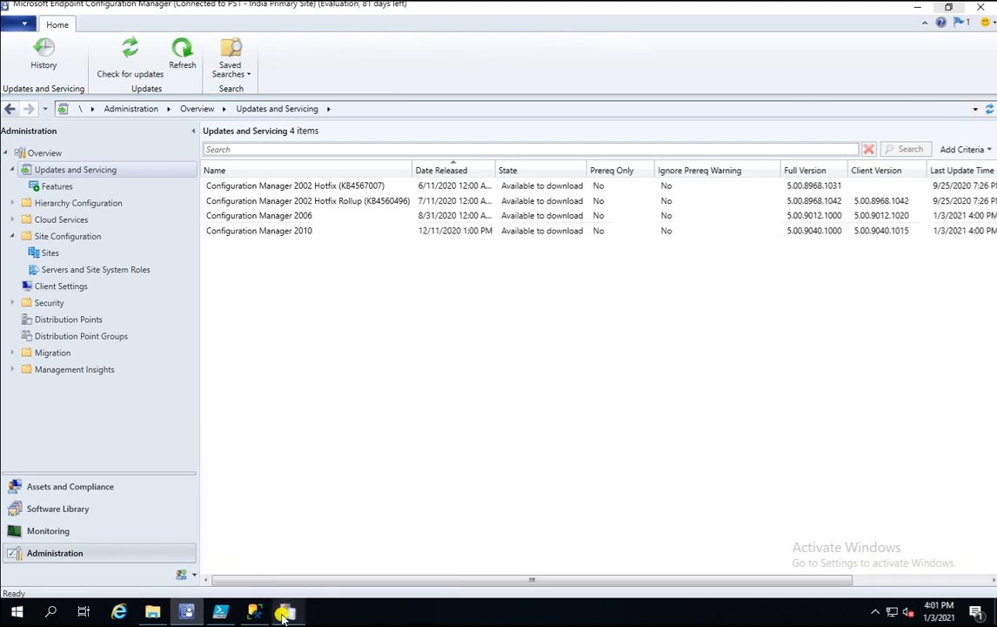
Step: Switch to File Explorer and refresh the EasySetupPayload folder repeatedly to follow the cabinet file's size
{"action": "left_click", "coordinate": [152, 611]}
{"action": "right_click", "coordinate": [257, 176]}
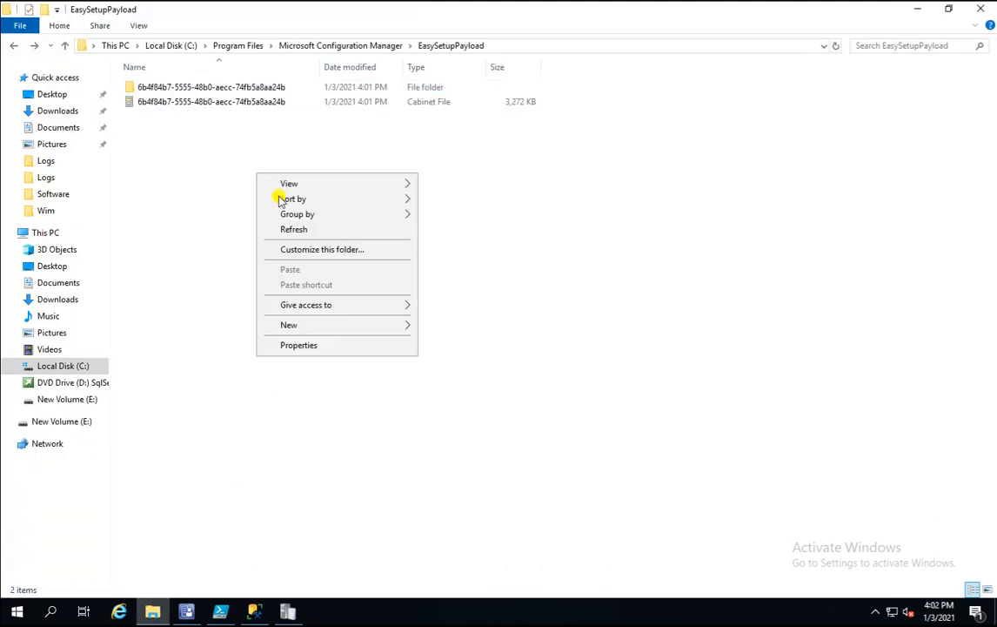
{"action": "left_click", "coordinate": [314, 229]}
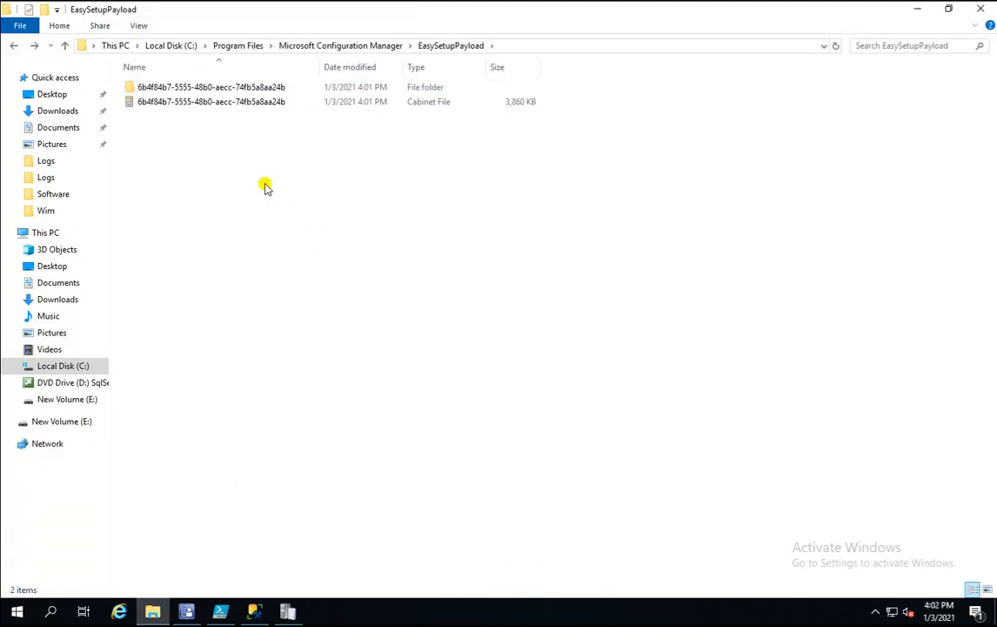
{"action": "right_click", "coordinate": [266, 188]}
{"action": "left_click", "coordinate": [318, 240]}
{"action": "right_click", "coordinate": [317, 241]}
{"action": "left_click", "coordinate": [365, 292]}
{"action": "right_click", "coordinate": [255, 179]}
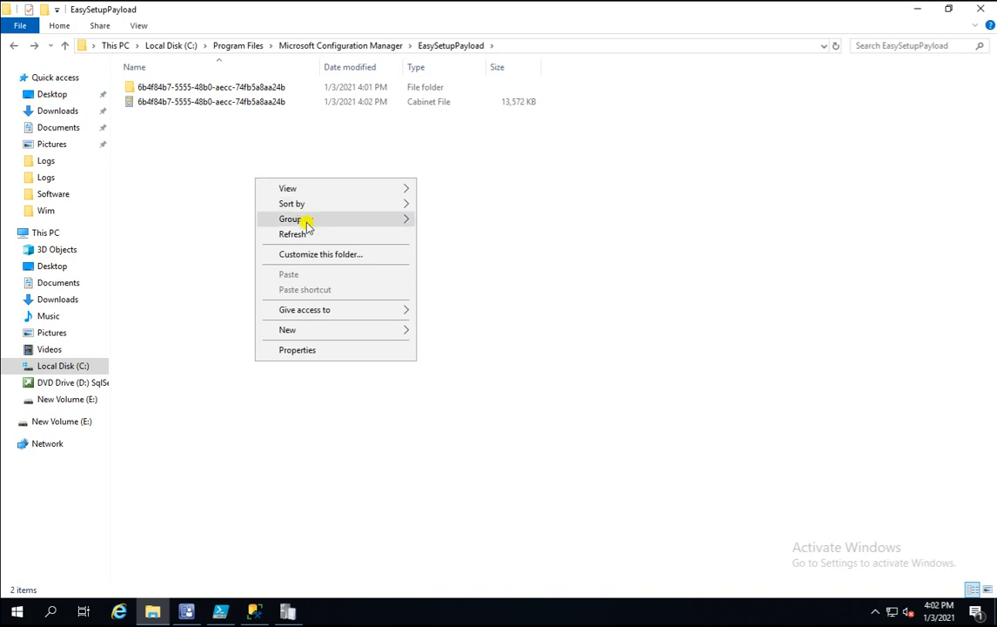
{"action": "left_click", "coordinate": [312, 233]}
Step: Look inside the 6b4f84b7-5555-48b0-aecc-74fb5a8aa24b folder, return to EasySetupPayload and keep refreshing it to monitor the cabinet file's download
{"action": "double_click", "coordinate": [252, 86]}
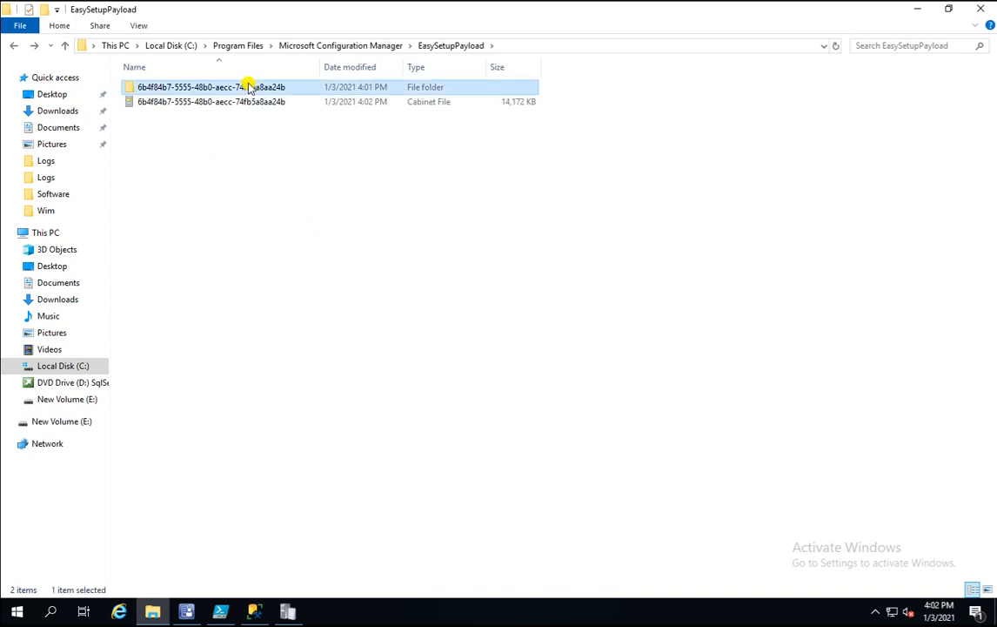
{"action": "key", "text": "alt+Up"}
{"action": "right_click", "coordinate": [273, 183]}
{"action": "left_click", "coordinate": [312, 238]}
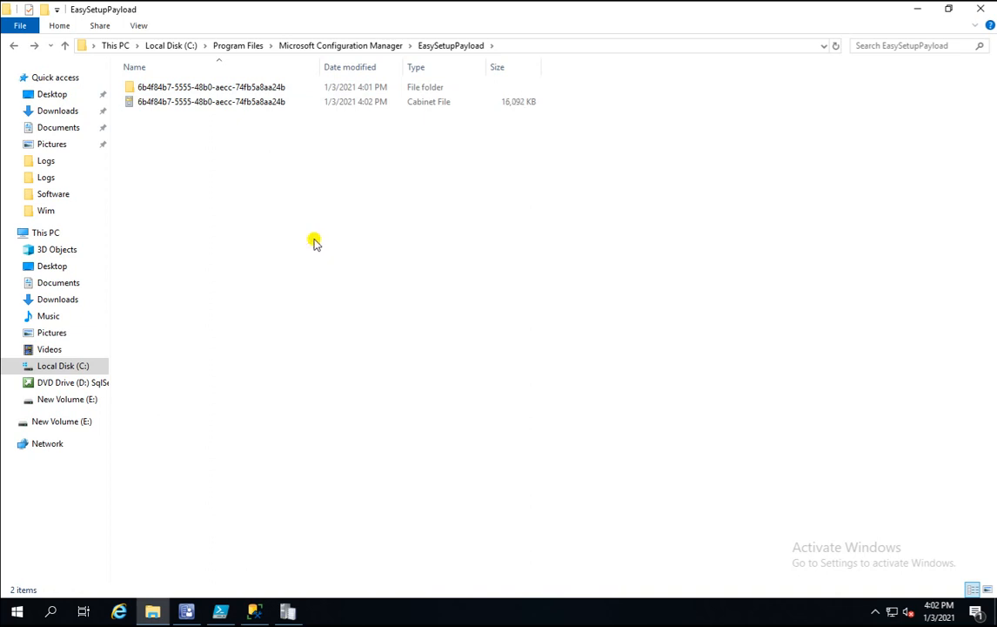
{"action": "right_click", "coordinate": [314, 241]}
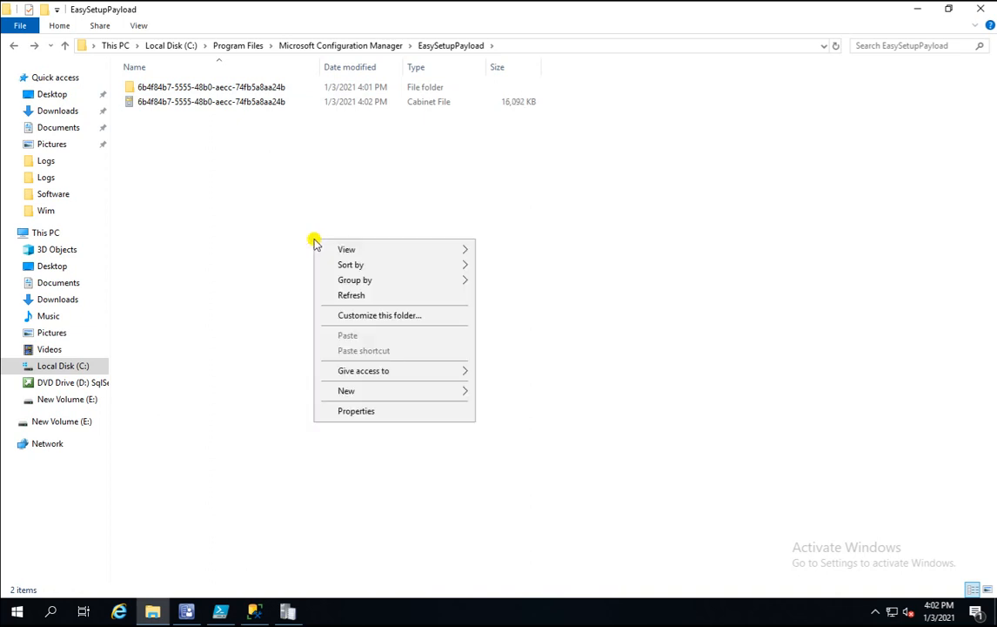
{"action": "left_click", "coordinate": [365, 294]}
{"action": "right_click", "coordinate": [366, 297]}
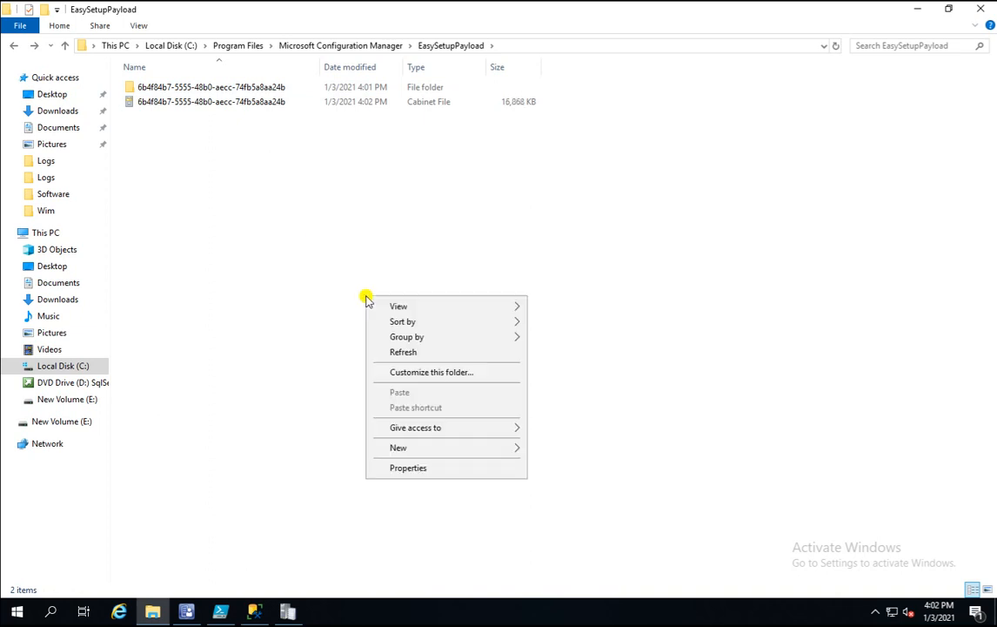
{"action": "left_click", "coordinate": [430, 350]}
{"action": "right_click", "coordinate": [304, 200]}
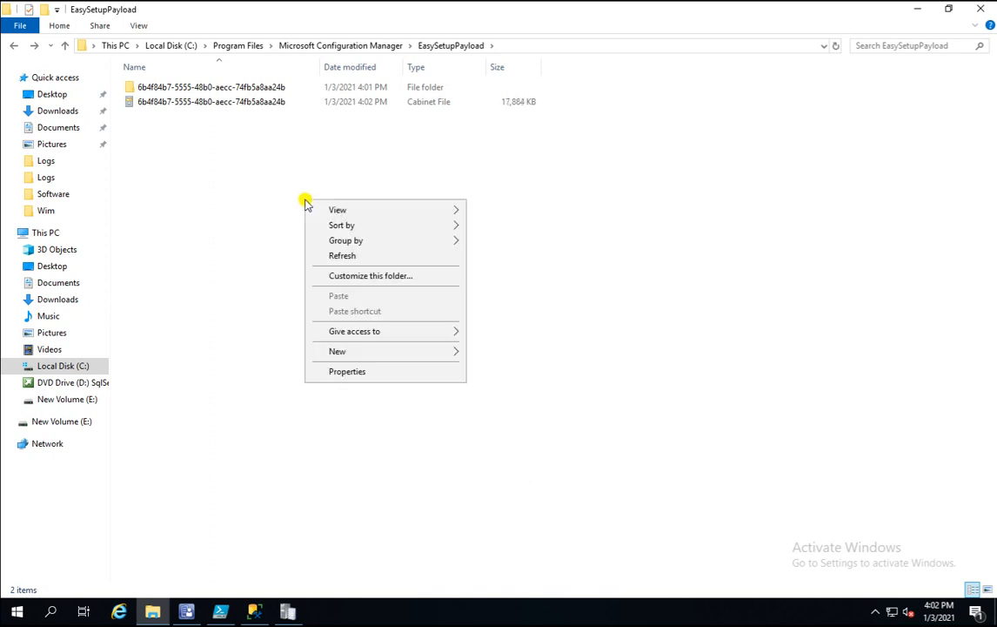
{"action": "left_click", "coordinate": [358, 257]}
{"action": "right_click", "coordinate": [275, 184]}
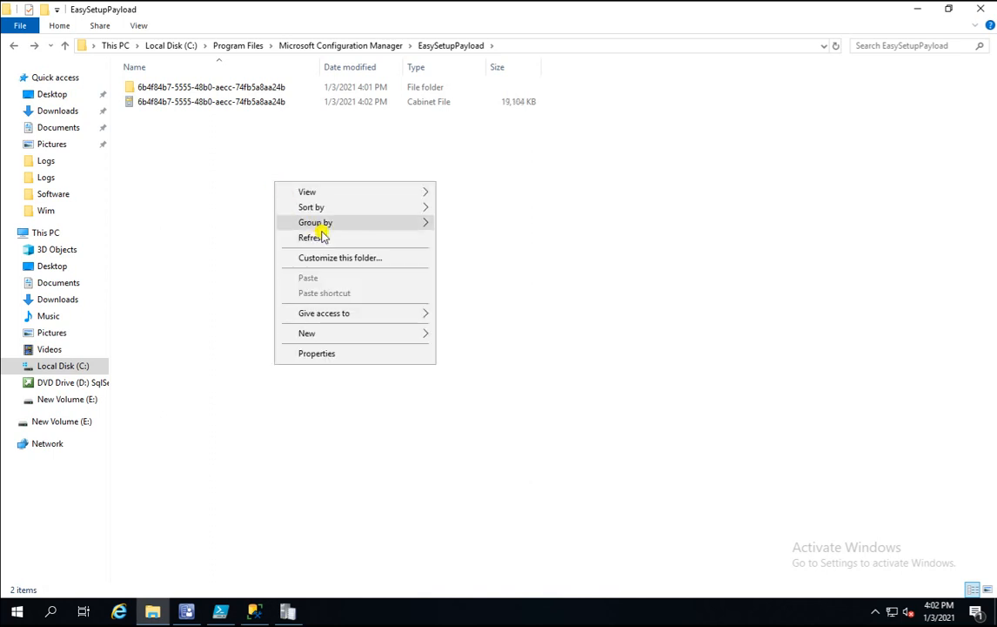
{"action": "left_click", "coordinate": [331, 240]}
{"action": "right_click", "coordinate": [274, 187]}
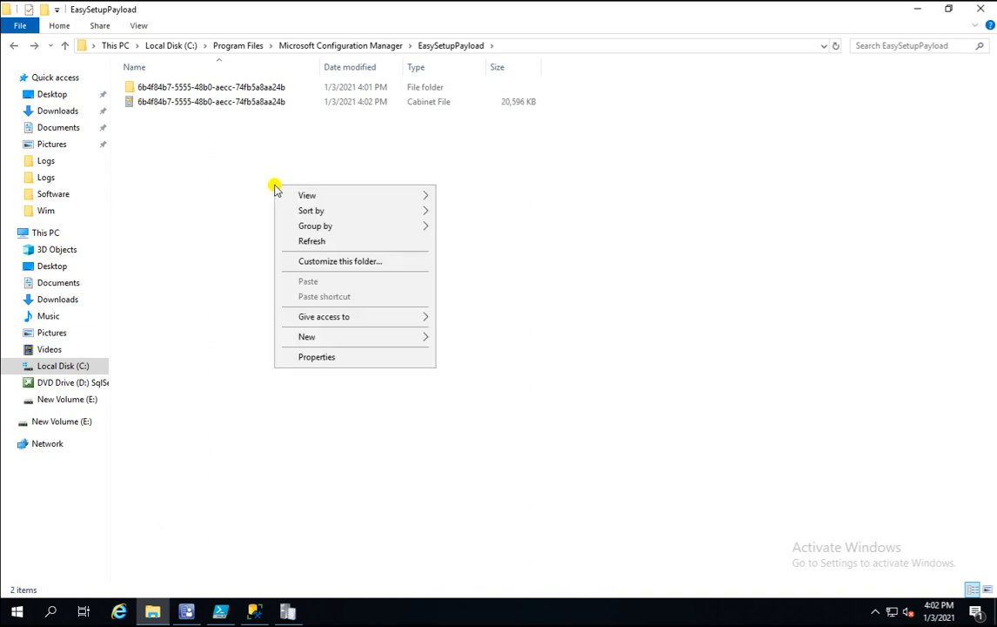
{"action": "left_click", "coordinate": [336, 244]}
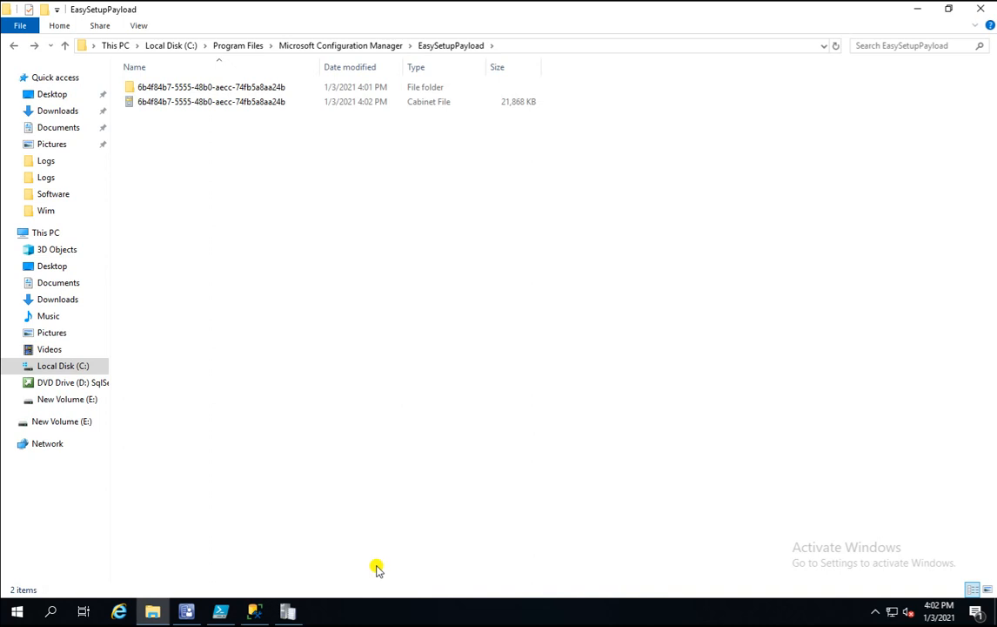
Step: Switch back to the Configuration Manager console and recheck which actions are available for Configuration Manager 2010
{"action": "mouse_move", "coordinate": [194, 612]}
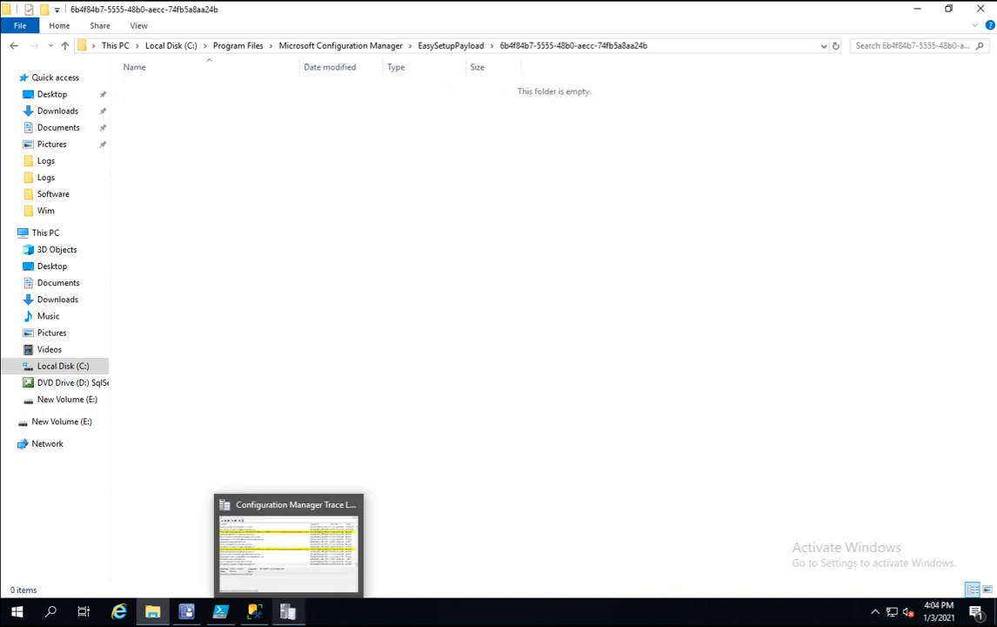
{"action": "left_click", "coordinate": [188, 611]}
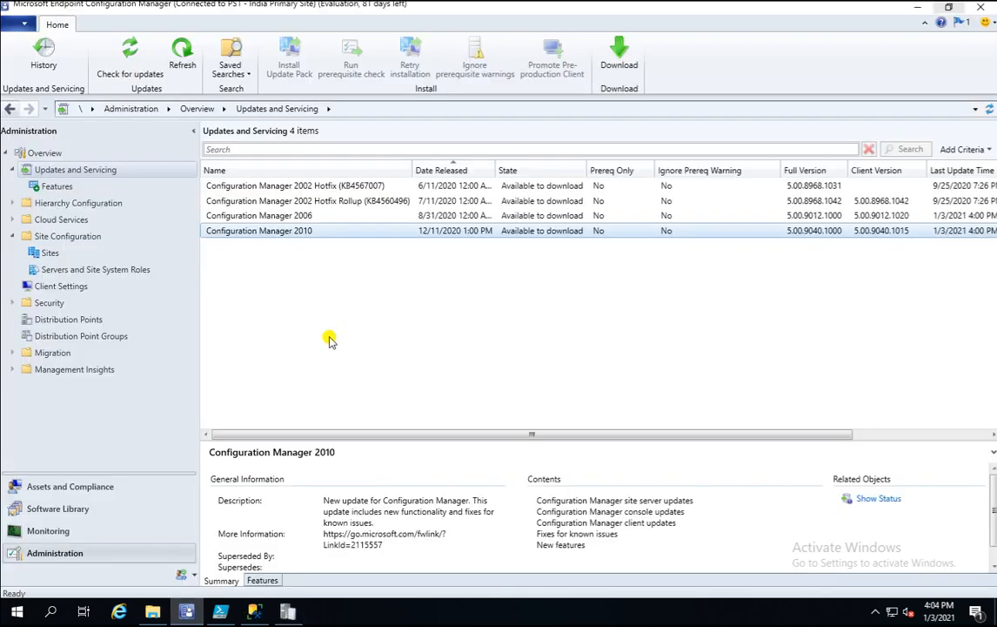
{"action": "left_click", "coordinate": [285, 216]}
{"action": "left_click", "coordinate": [290, 230]}
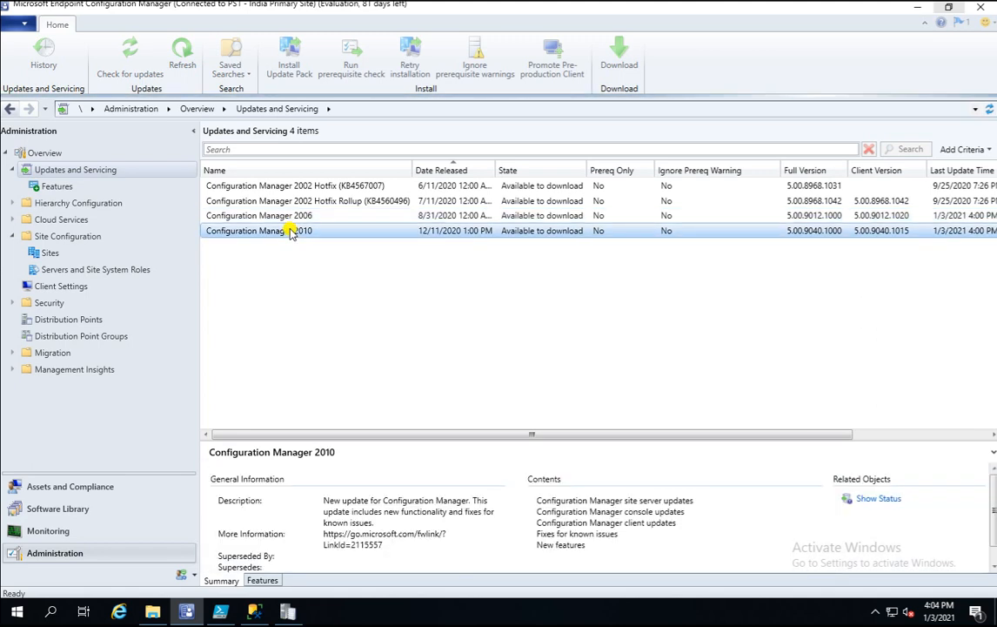
{"action": "right_click", "coordinate": [289, 230]}
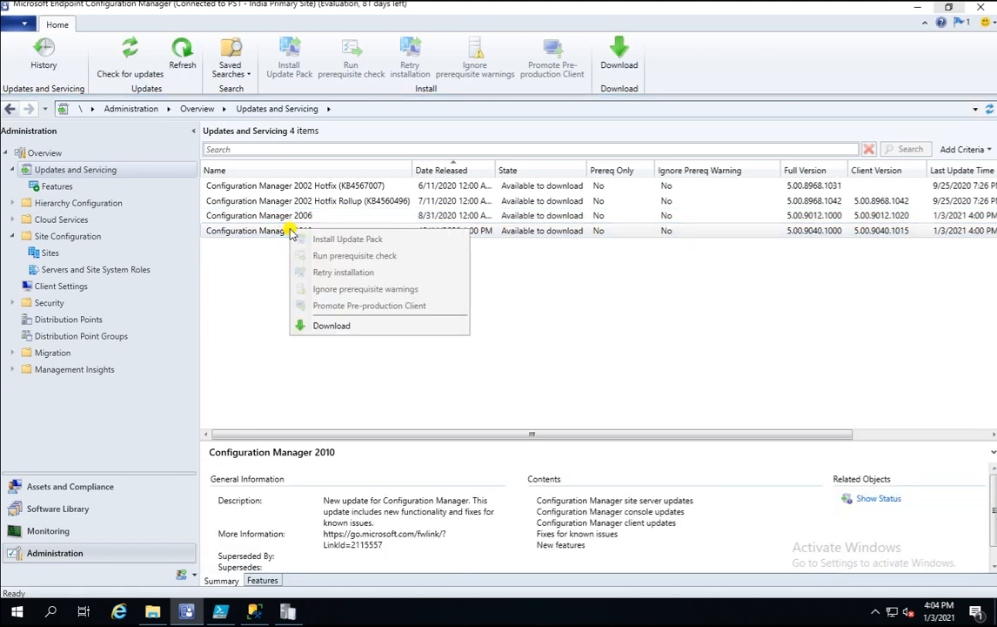
{"action": "left_click", "coordinate": [386, 351]}
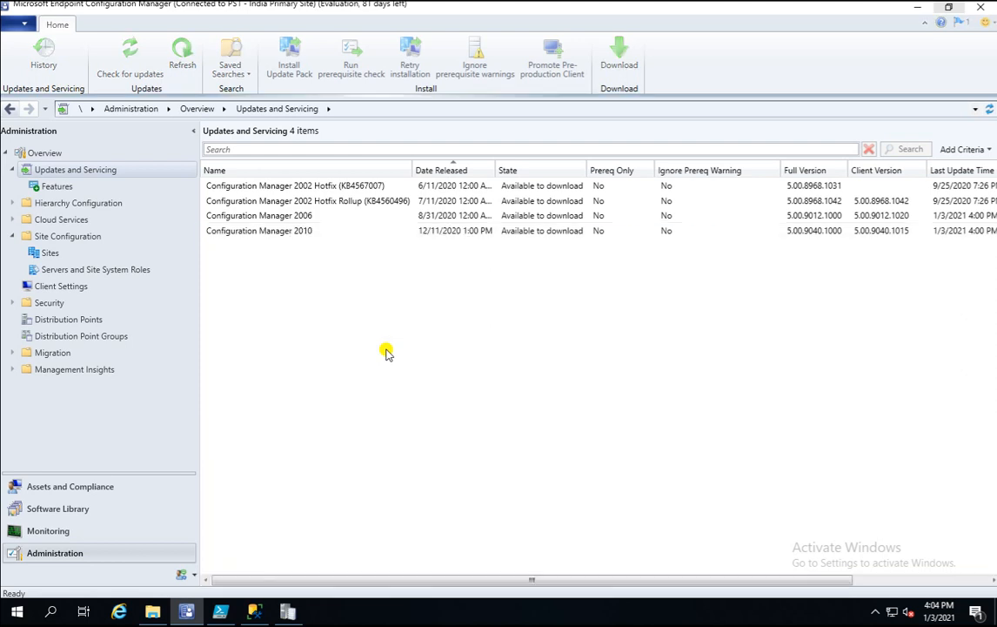